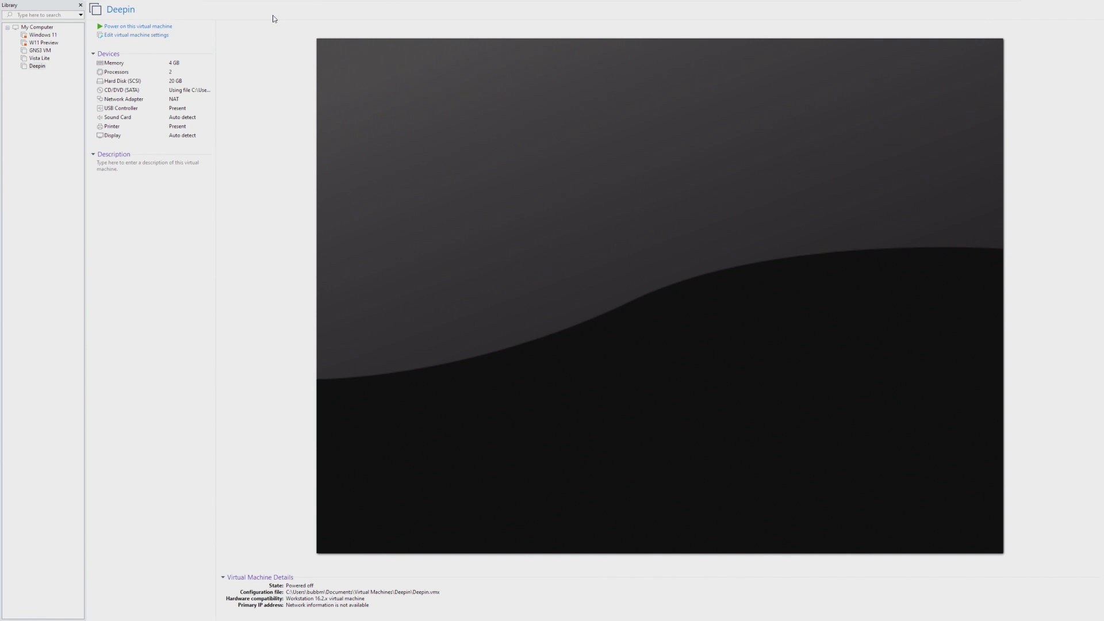
Power on the Deepin virtual machine to reach the installer boot menu.
left_click(169, 30)
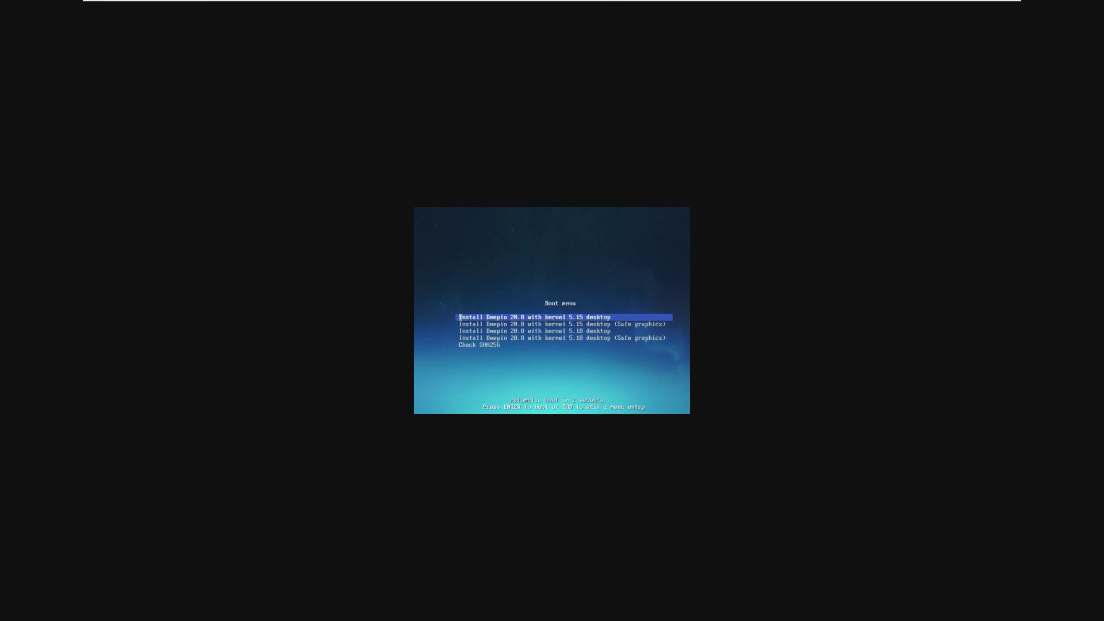
Boot the first 'Install Deepin 20.0 with kernel 5.15 desktop' menu entry.
key("Down")
key("Up")
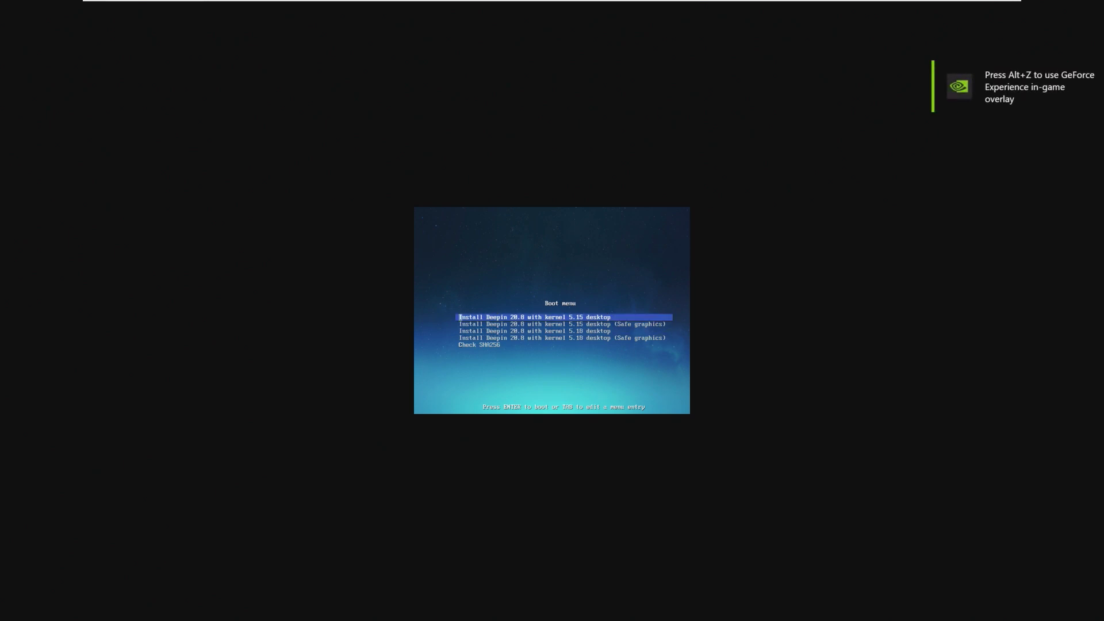
key("Return")
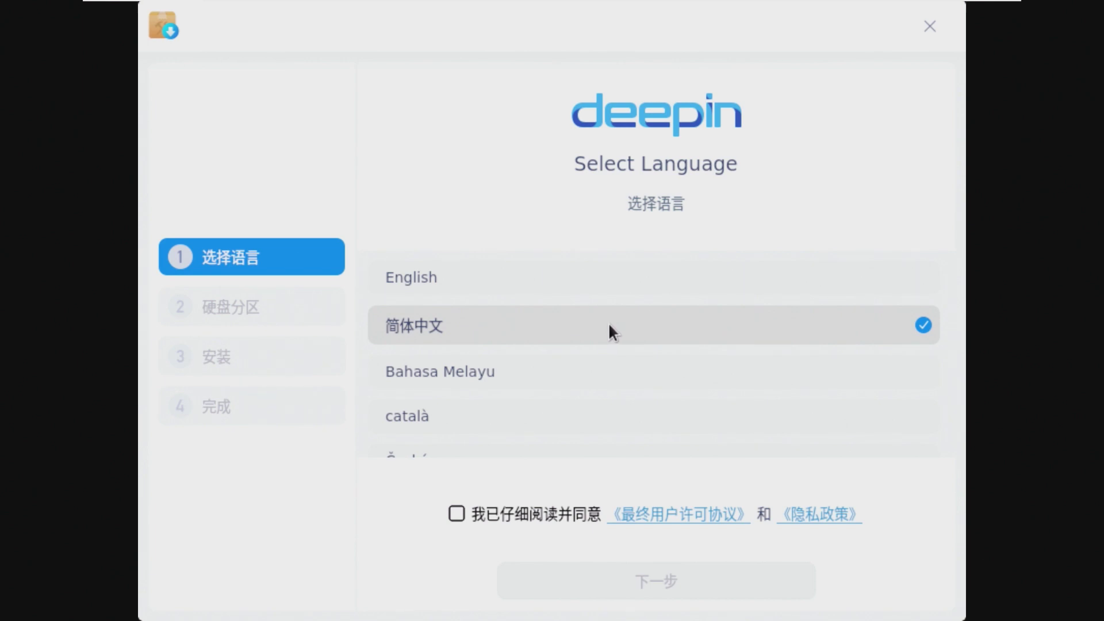
Switch the installer to English, review the license, and accept the agreement.
left_click(570, 278)
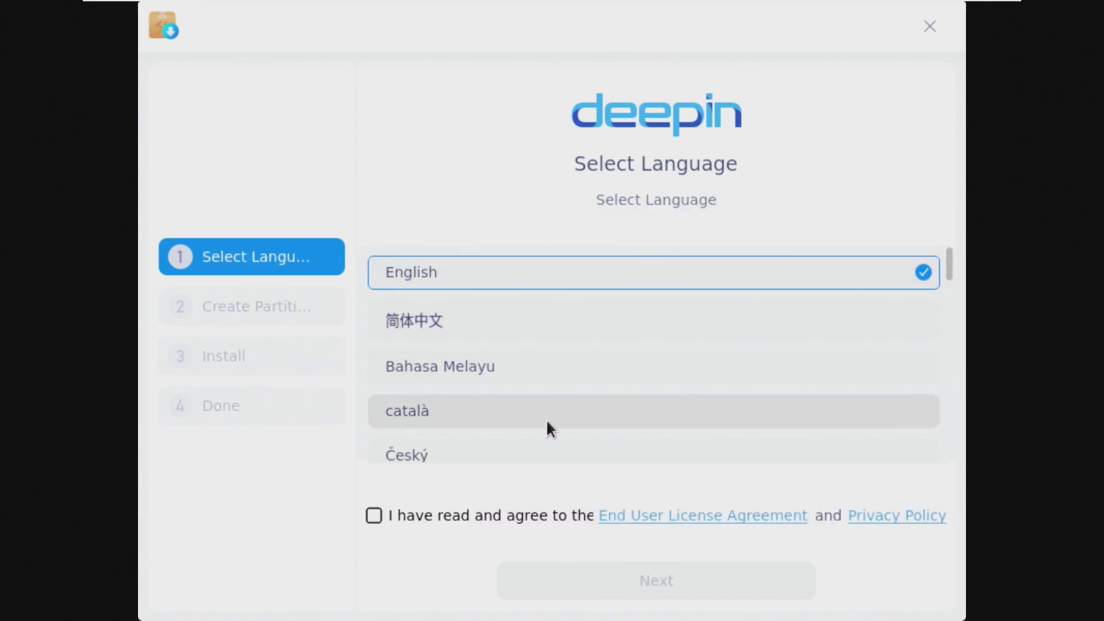
left_click(665, 513)
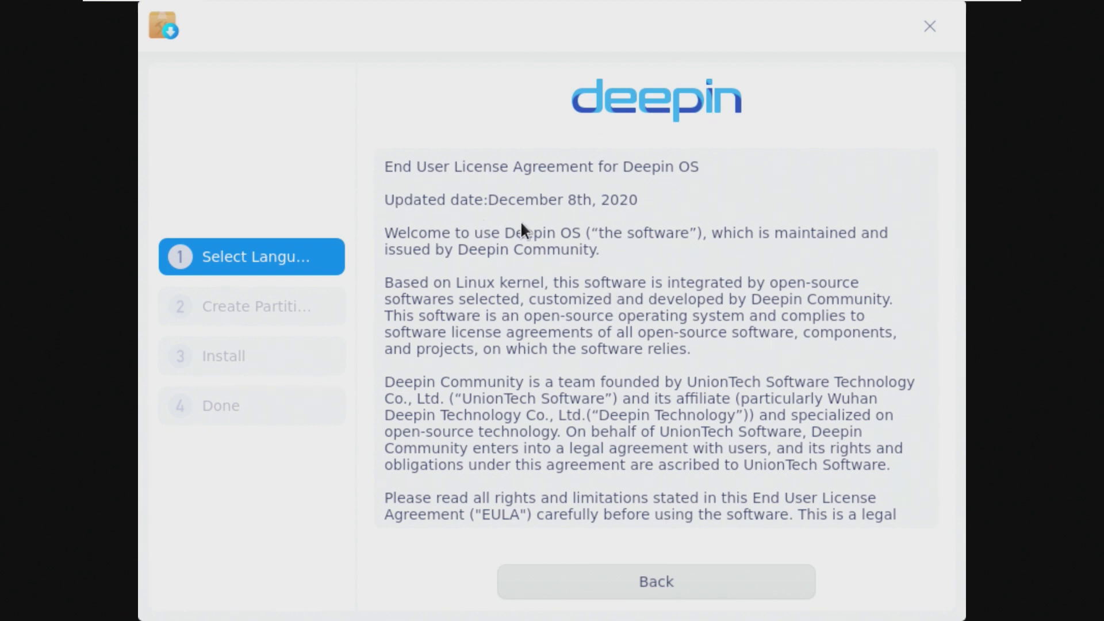
left_click(582, 596)
left_click(401, 515)
left_click(618, 583)
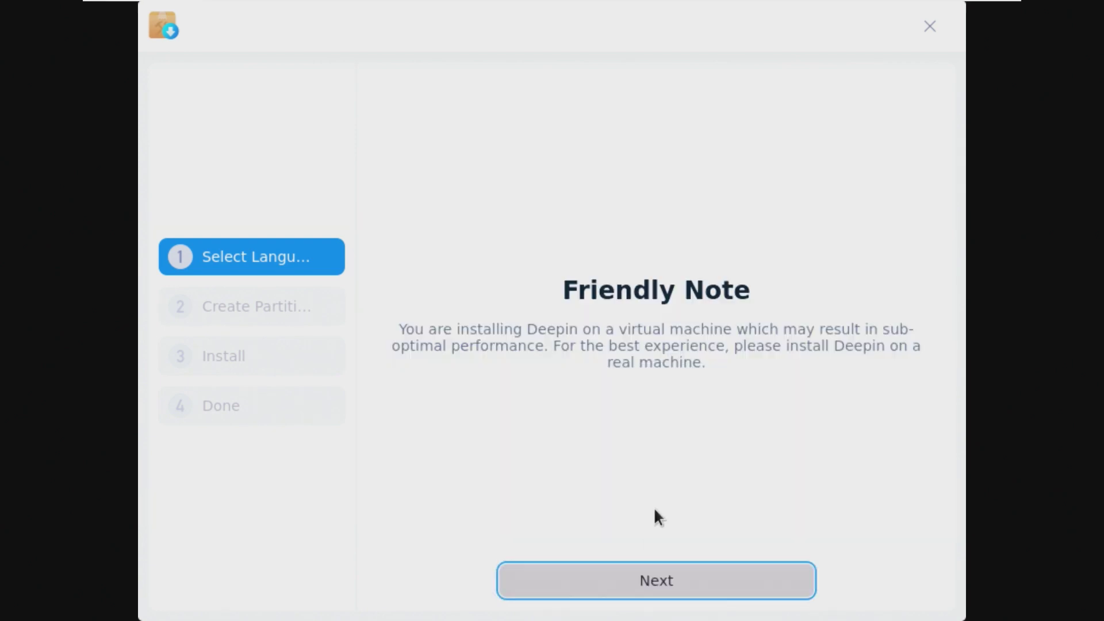
Acknowledge the VM note and select the 20 GB /dev/sda disk for full-disk installation.
left_click(676, 566)
left_click(608, 310)
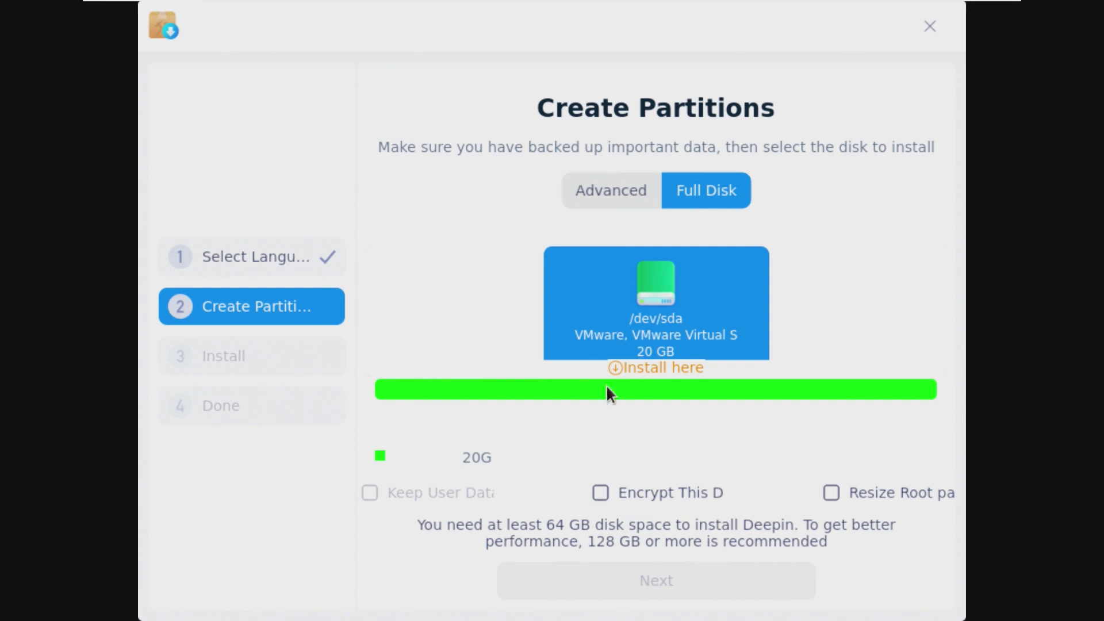
left_click(635, 190)
left_click(682, 198)
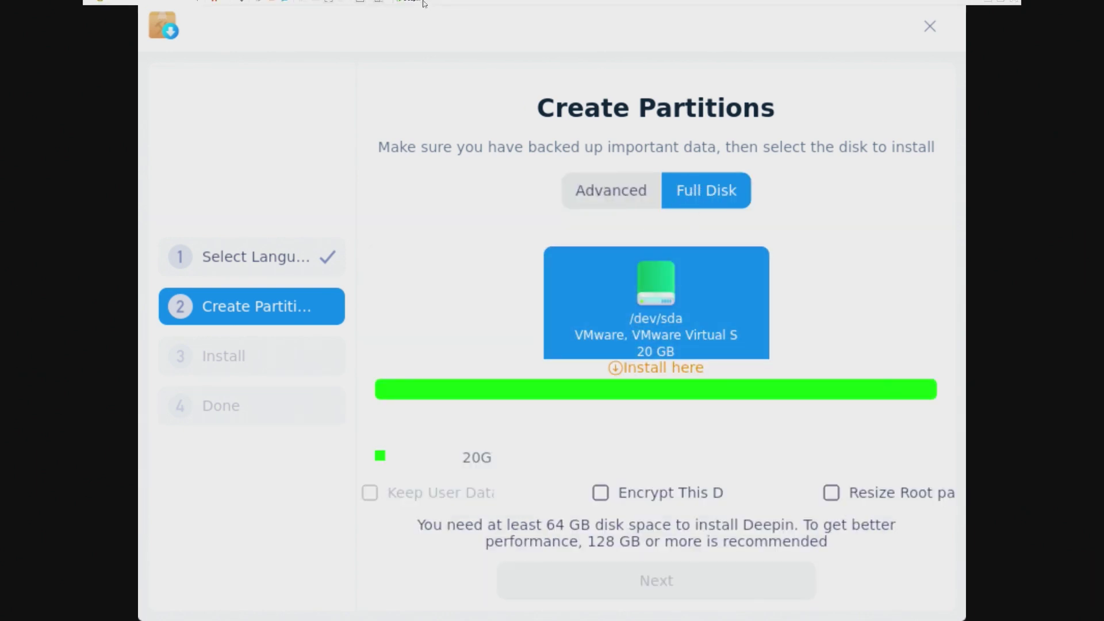
left_click(223, 6)
Power off the VM and expand its SCSI hard disk to 128 GB.
left_click(239, 36)
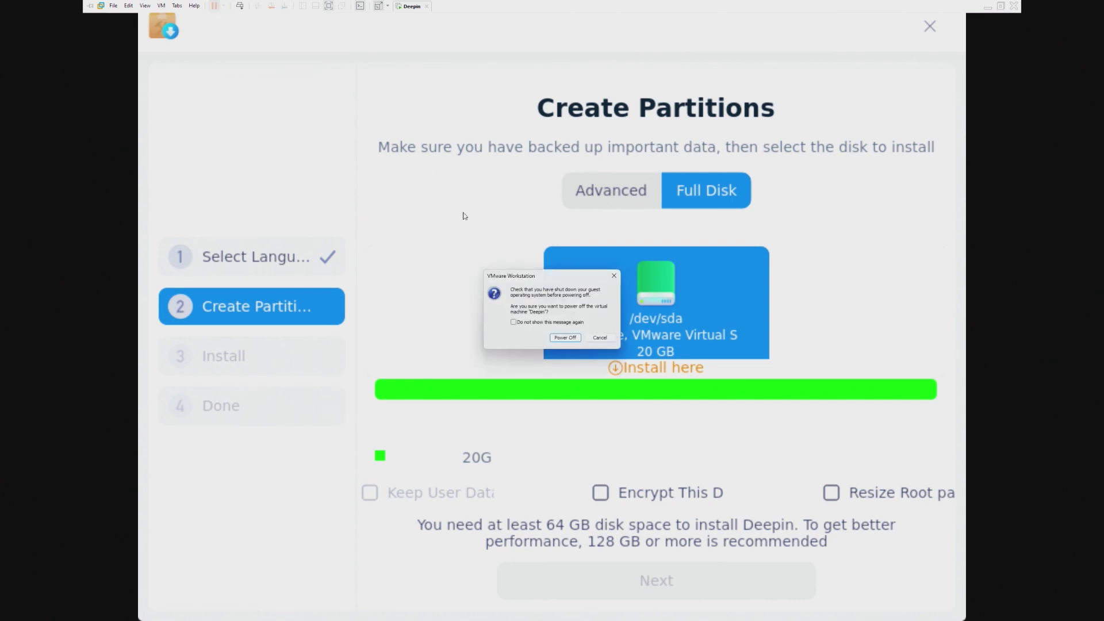
left_click(569, 340)
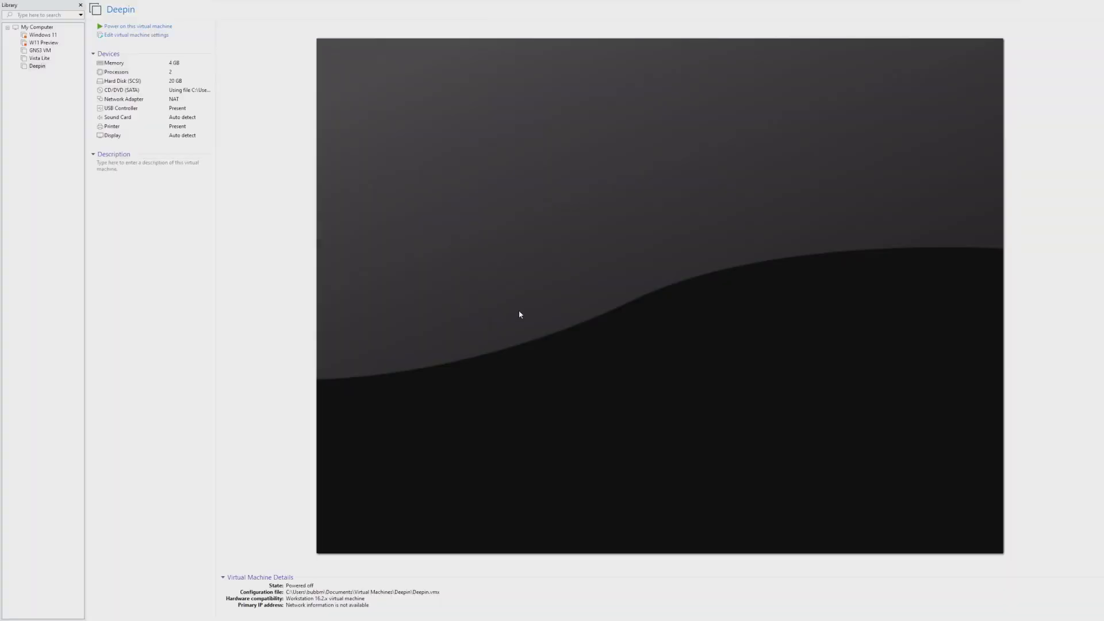
double_click(151, 81)
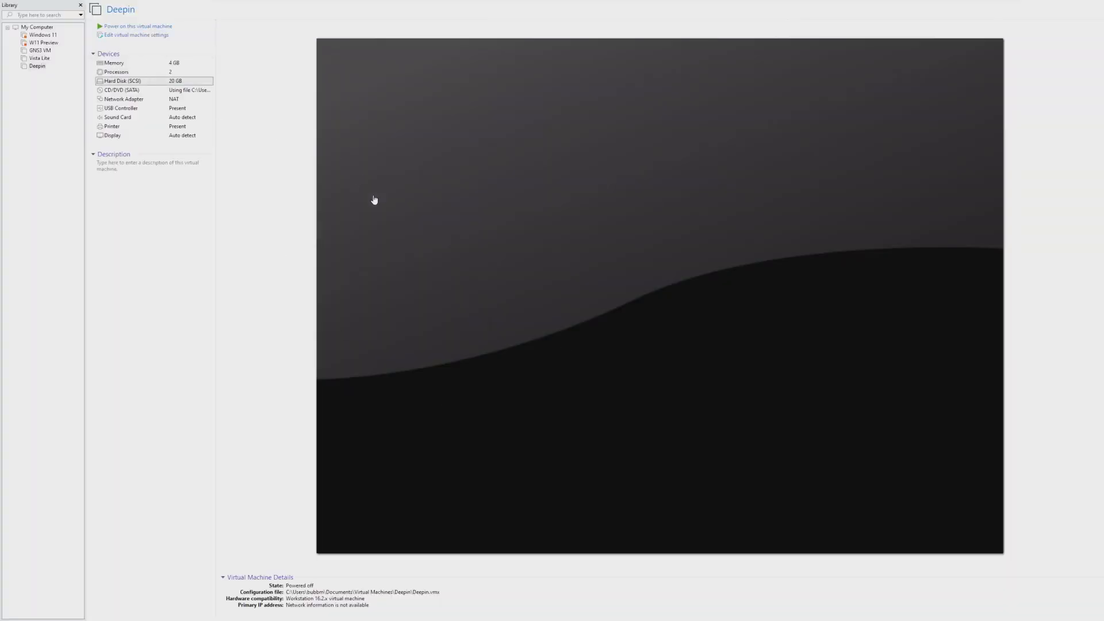
left_click(683, 318)
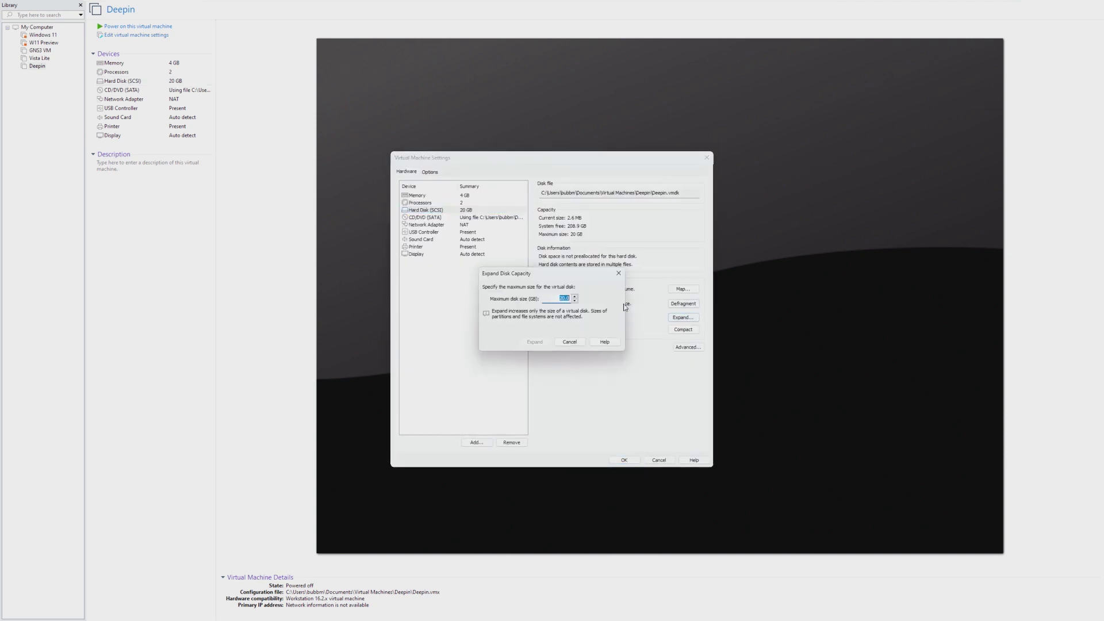
type("128")
key("Return")
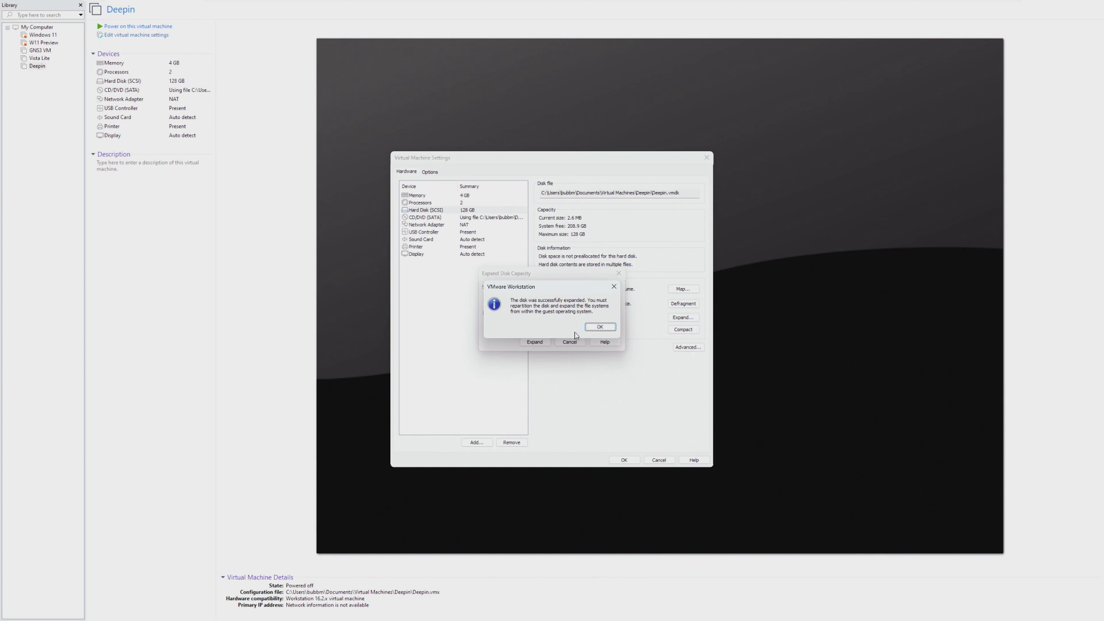
left_click(598, 326)
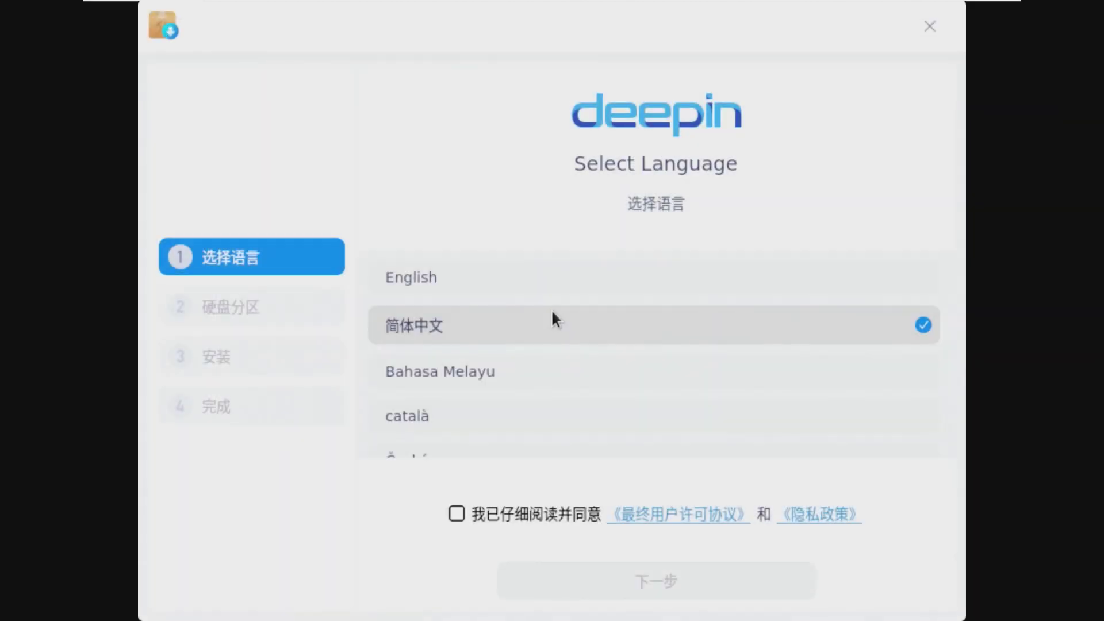
In the restarted installer, accept the license again with English selected.
left_click(456, 513)
left_click(432, 284)
left_click(715, 578)
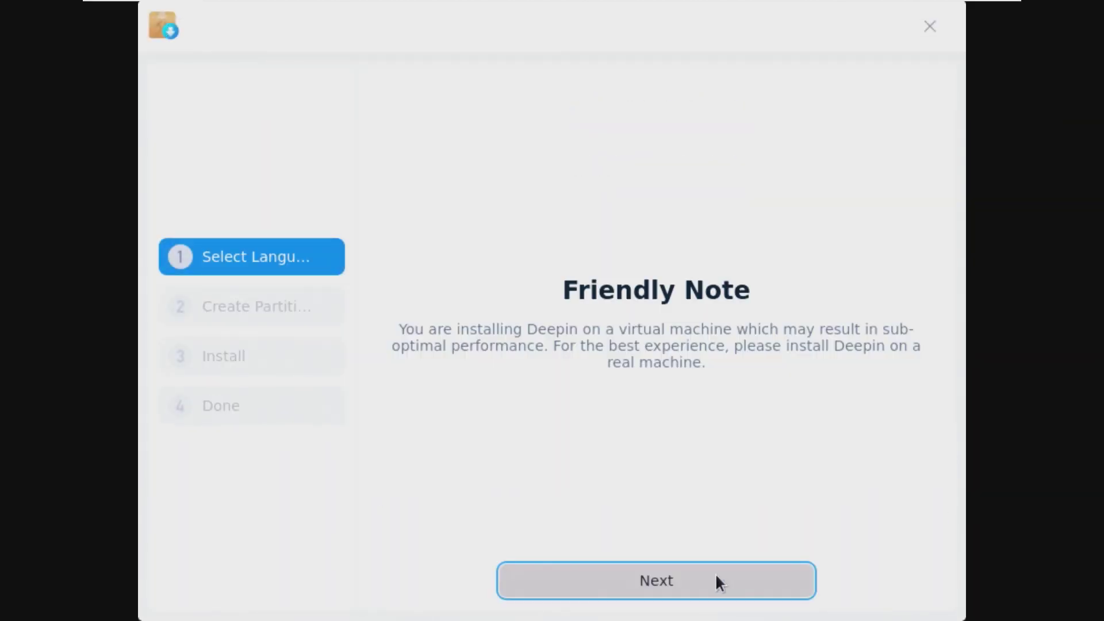
Install Deepin on the full disk with no system-restore backup, then reboot when finished.
left_click(714, 577)
left_click(704, 582)
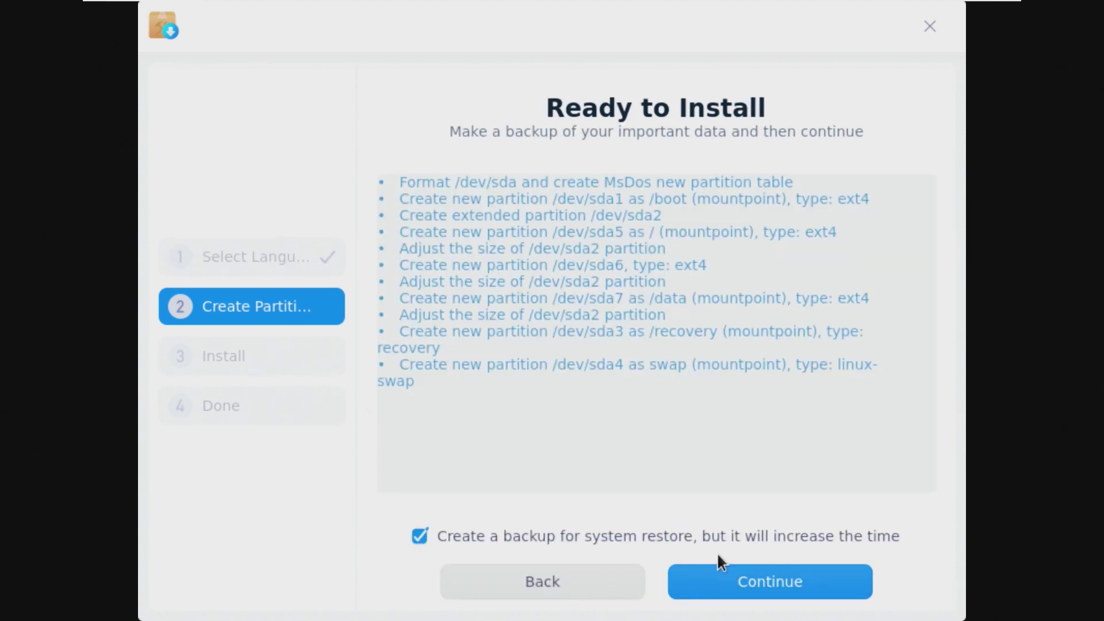
left_click(737, 537)
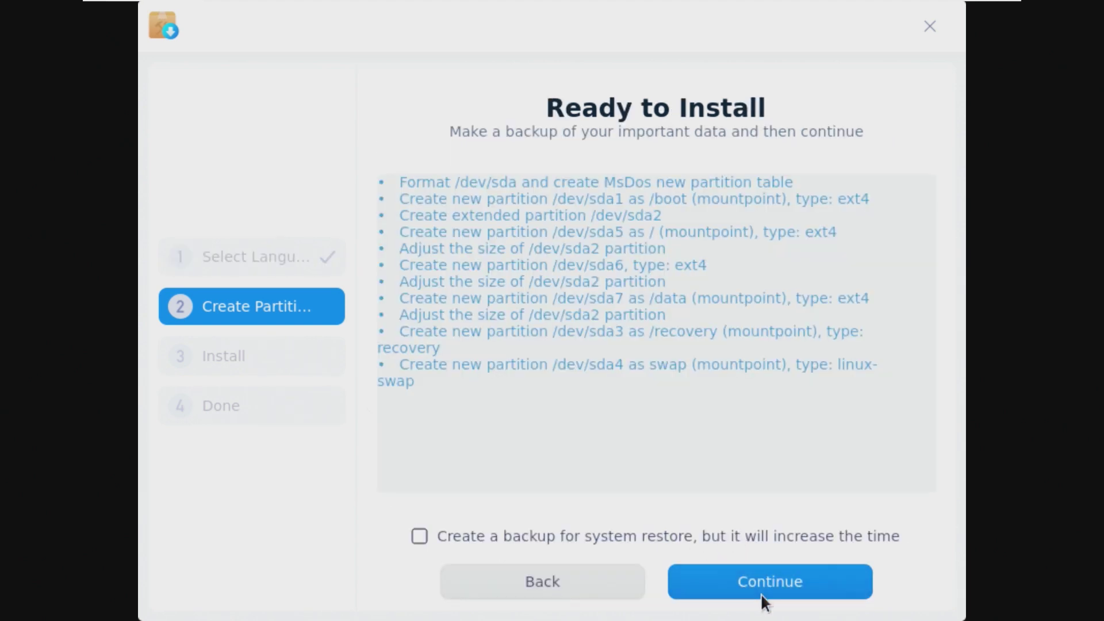
left_click(762, 592)
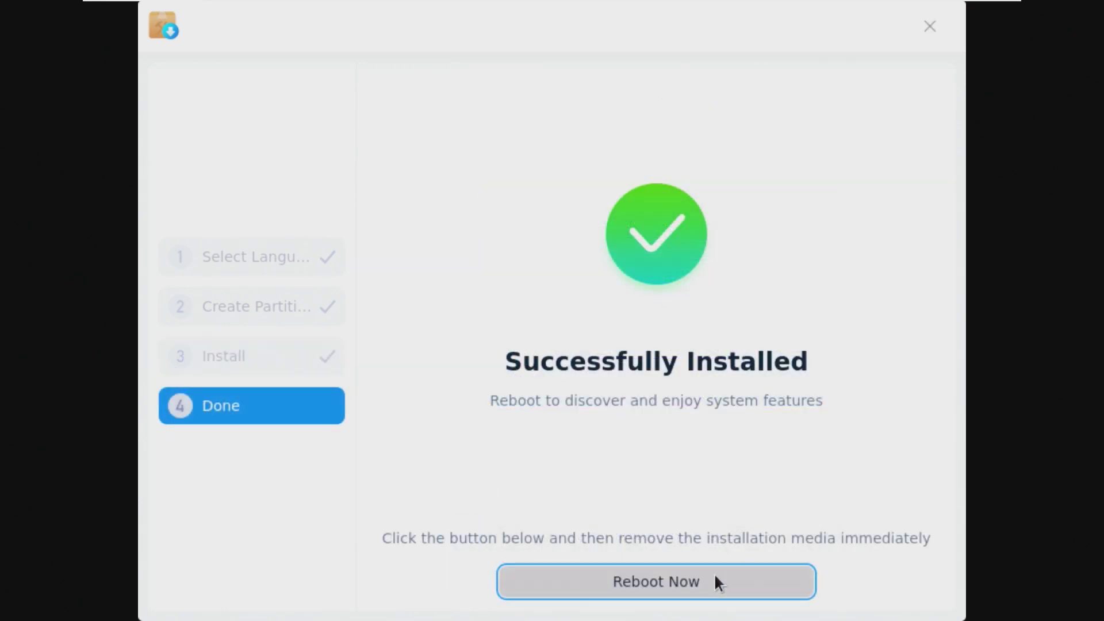
left_click(714, 580)
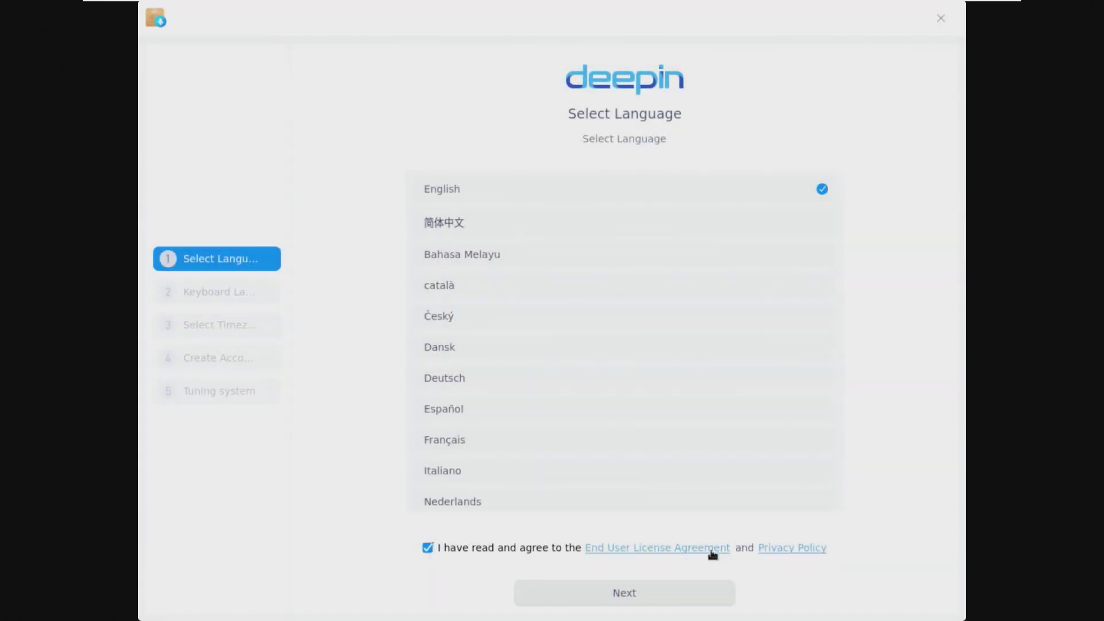
Accept the default language, keyboard layout and Beijing timezone.
left_click(693, 586)
left_click(674, 598)
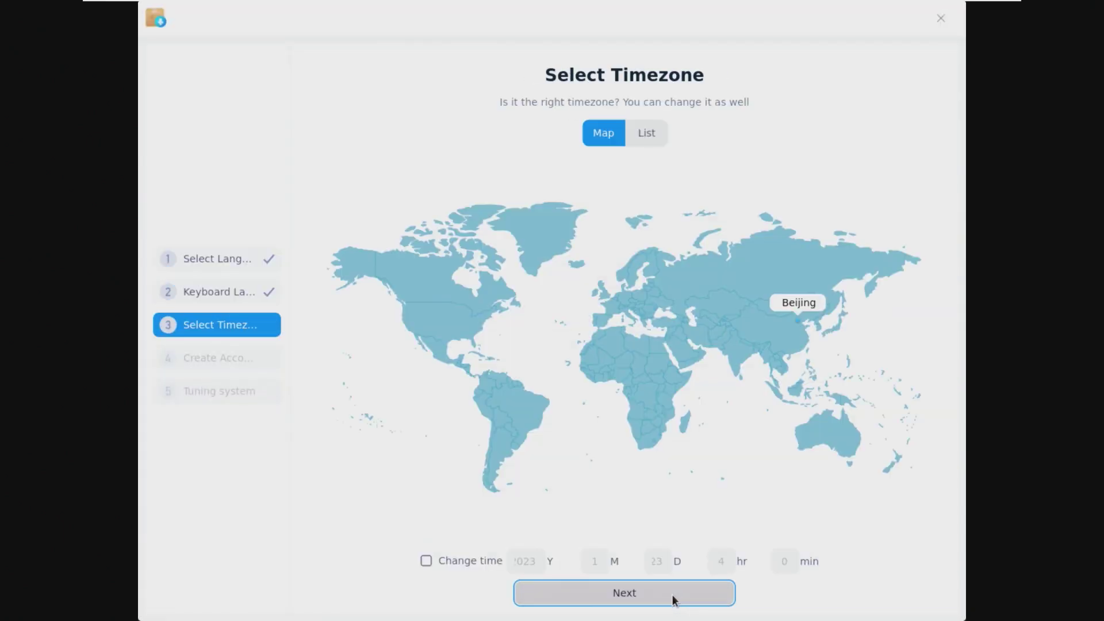
left_click(670, 598)
Create the user account with a username and matching password, then start system tuning.
left_click(619, 302)
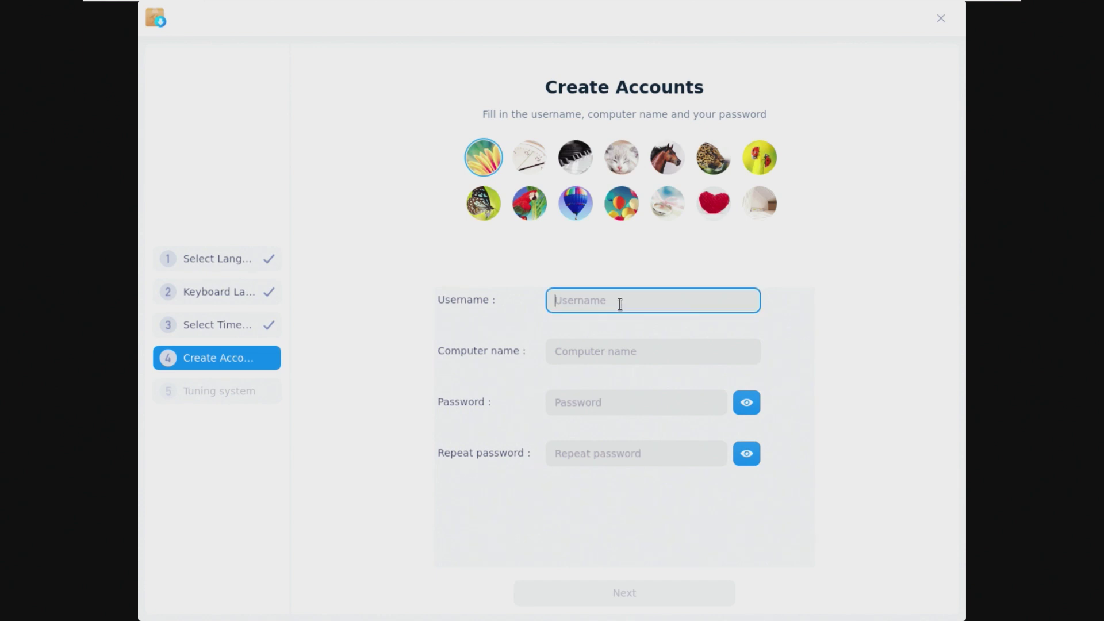
key("Tab")
key("Tab")
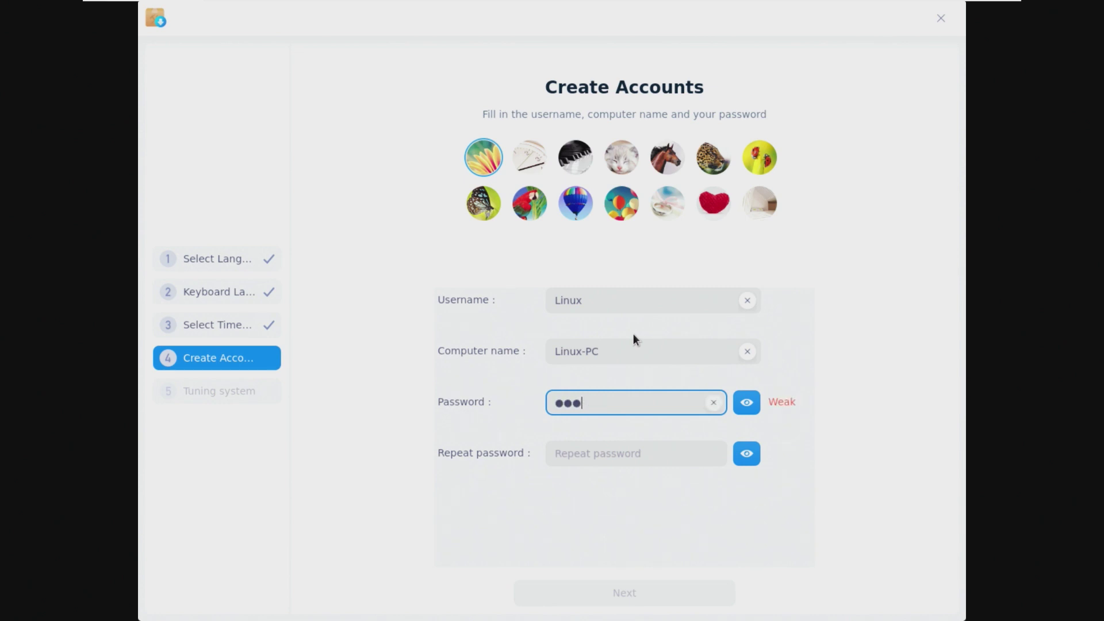
key("Tab")
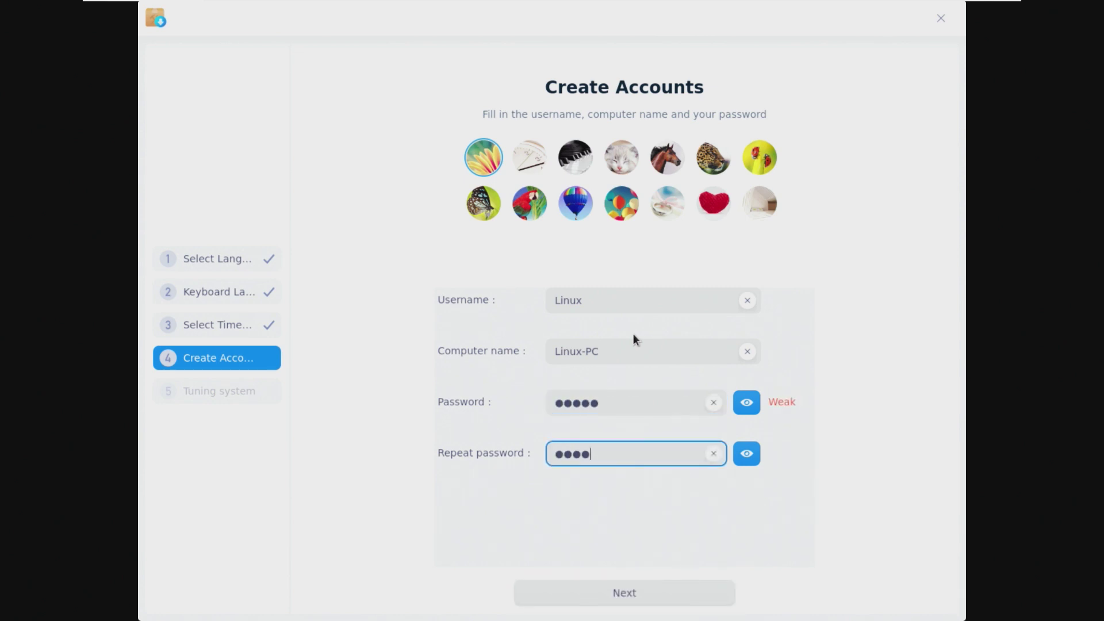
left_click(668, 586)
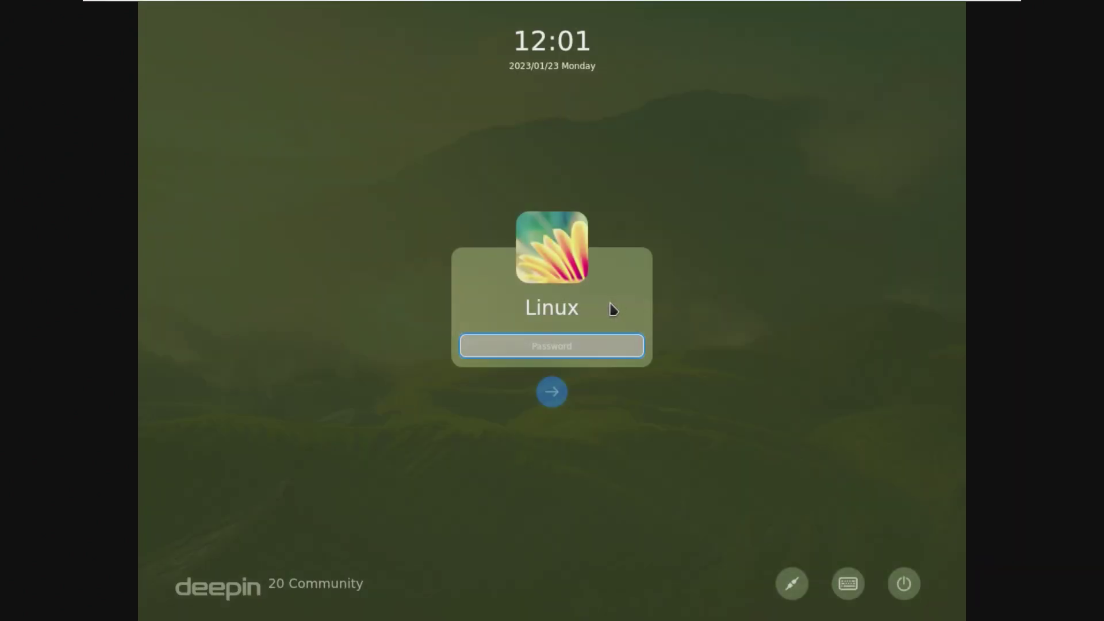
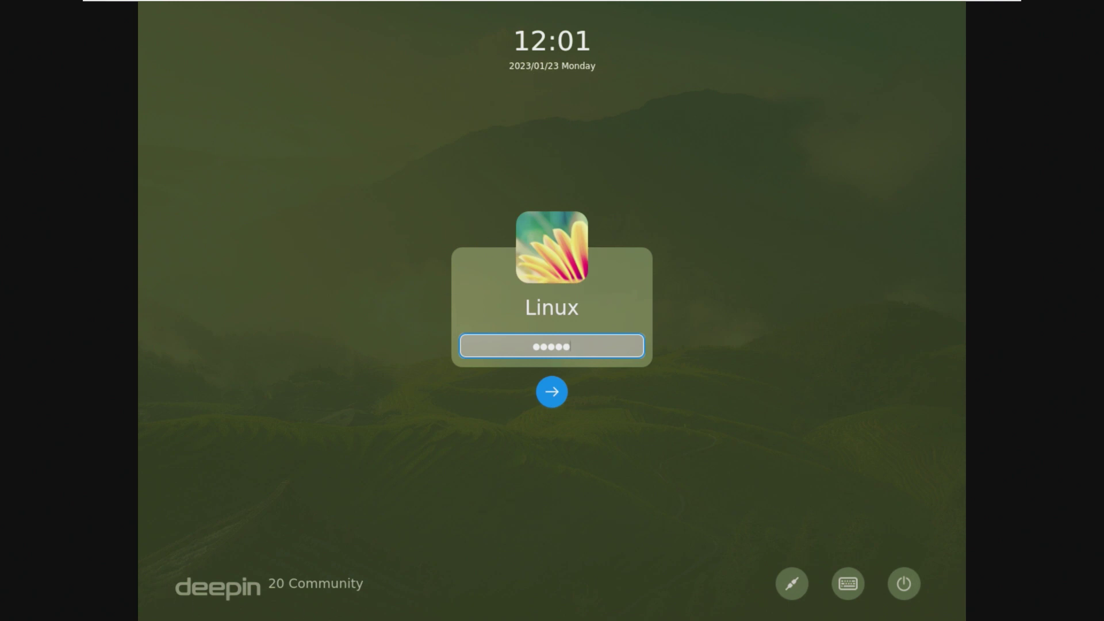
Enter the account password, trying the on-screen keyboard before hiding it.
left_click(838, 588)
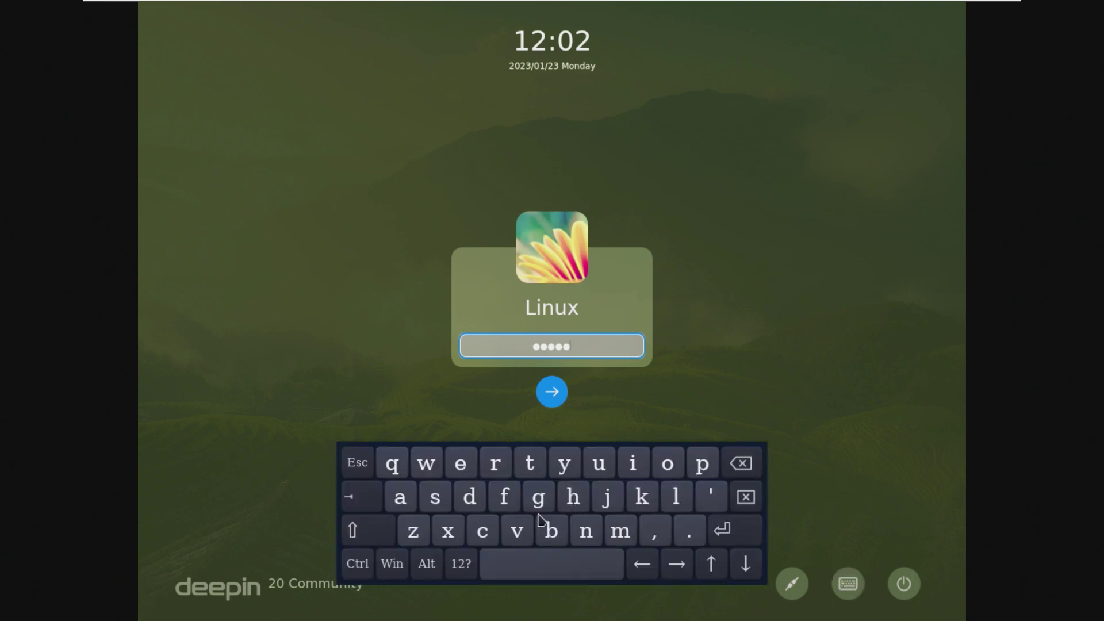
left_click(475, 466)
key("BackSpace")
key("BackSpace")
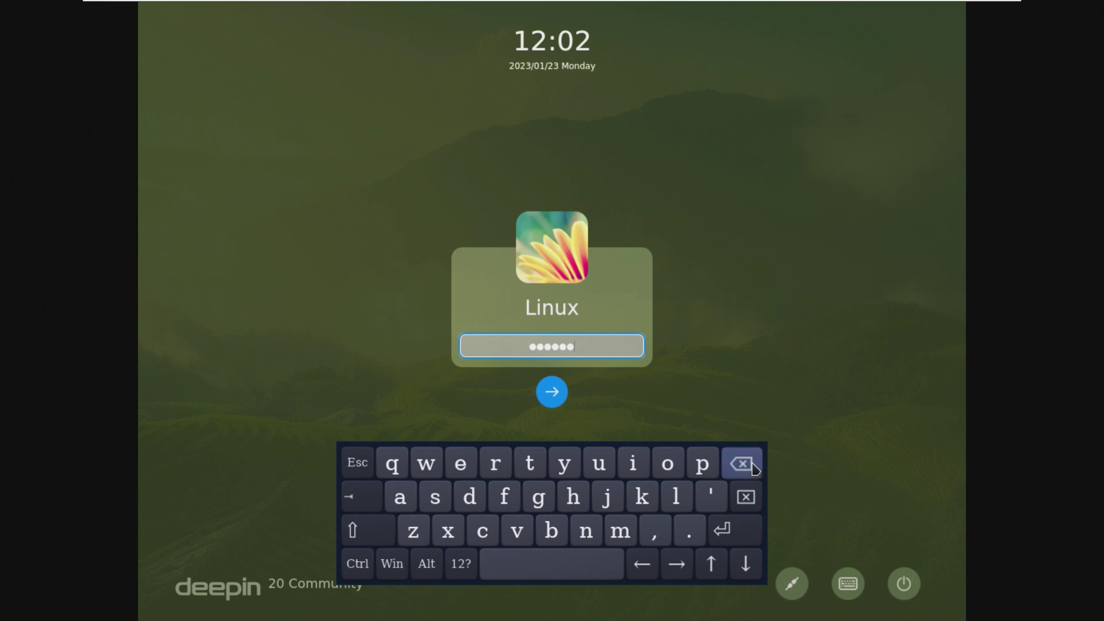
left_click(392, 564)
left_click(792, 583)
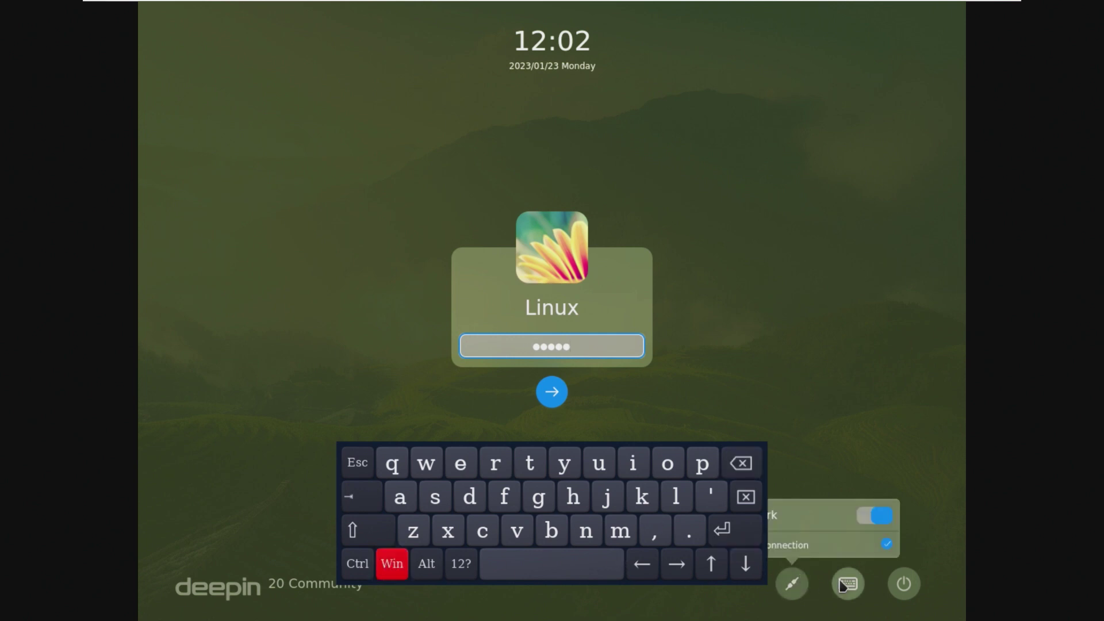
left_click(848, 584)
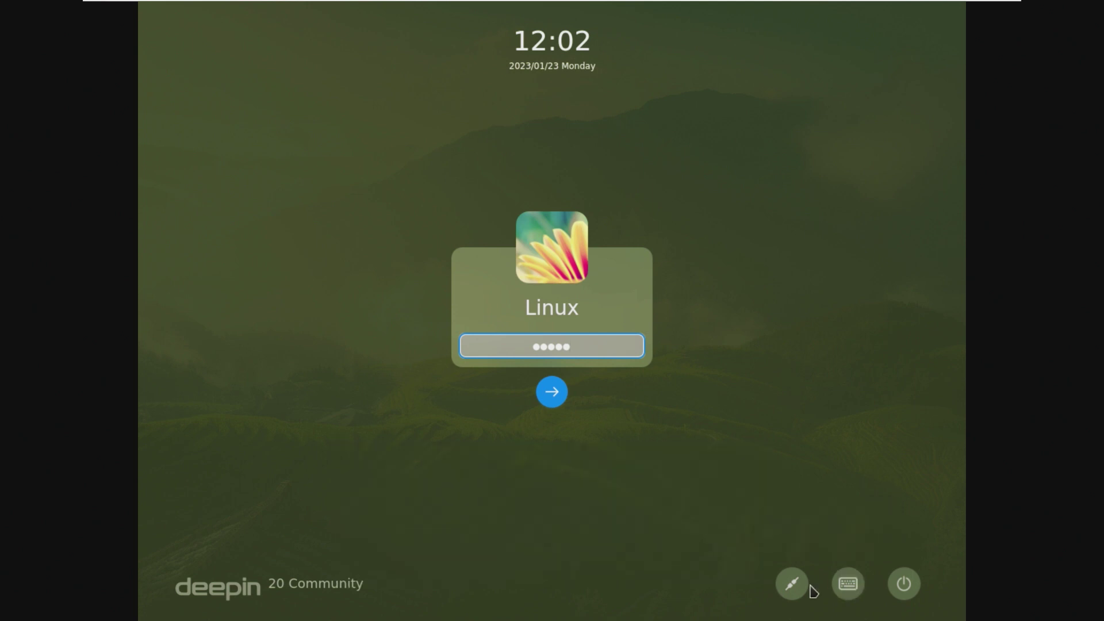
Check the network status and power options, then submit the password to log in.
left_click(792, 583)
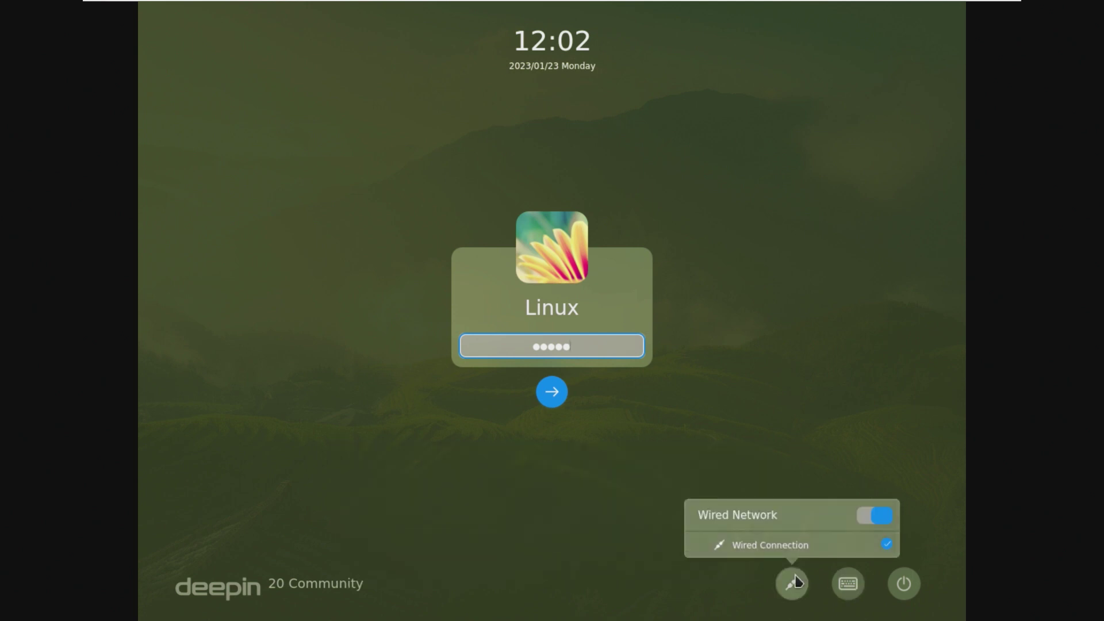
left_click(752, 584)
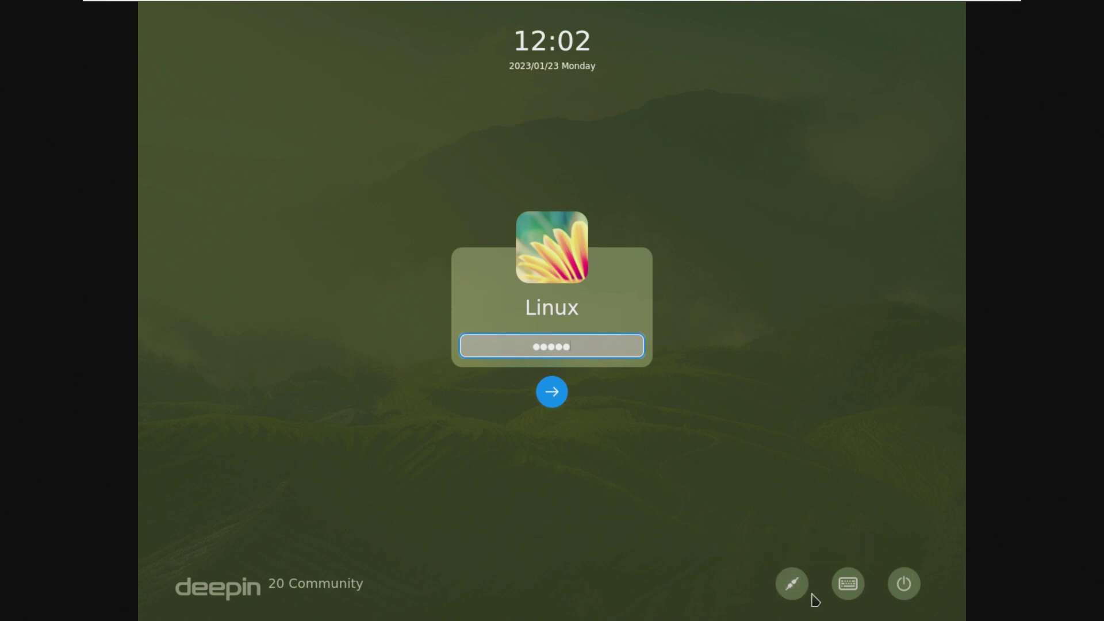
mouse_move(799, 585)
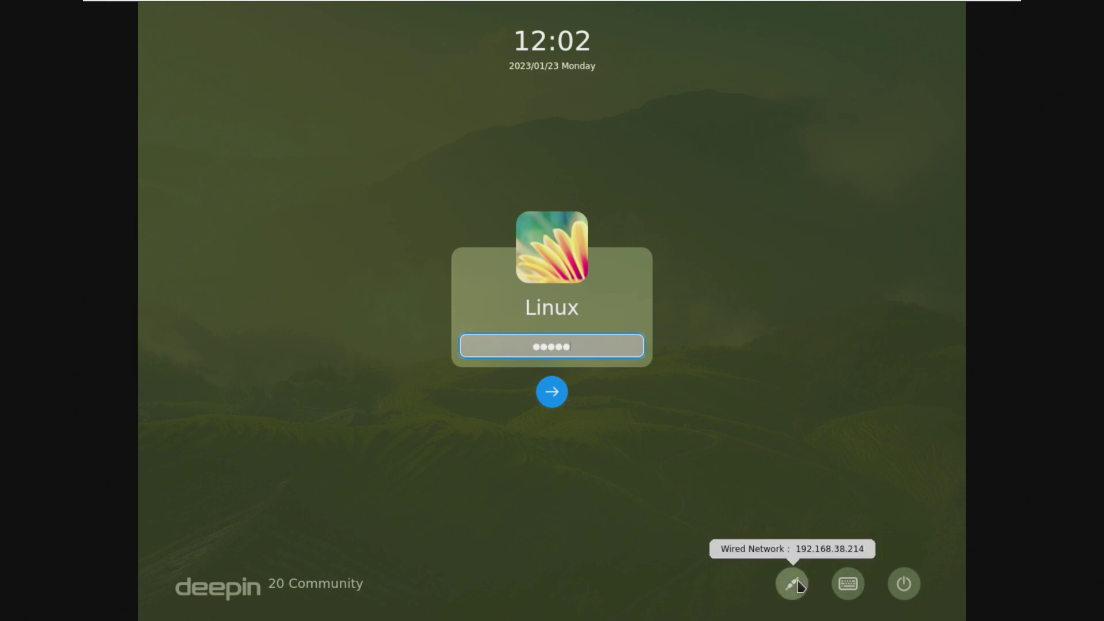
left_click(898, 588)
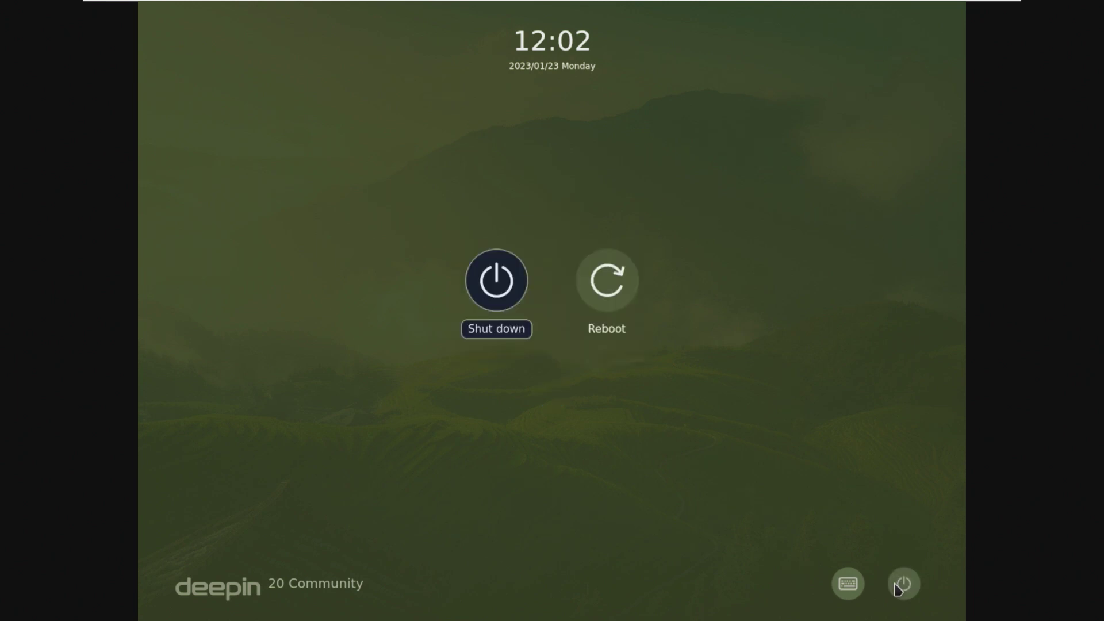
left_click(848, 583)
left_click(848, 583)
left_click(915, 585)
key("Return")
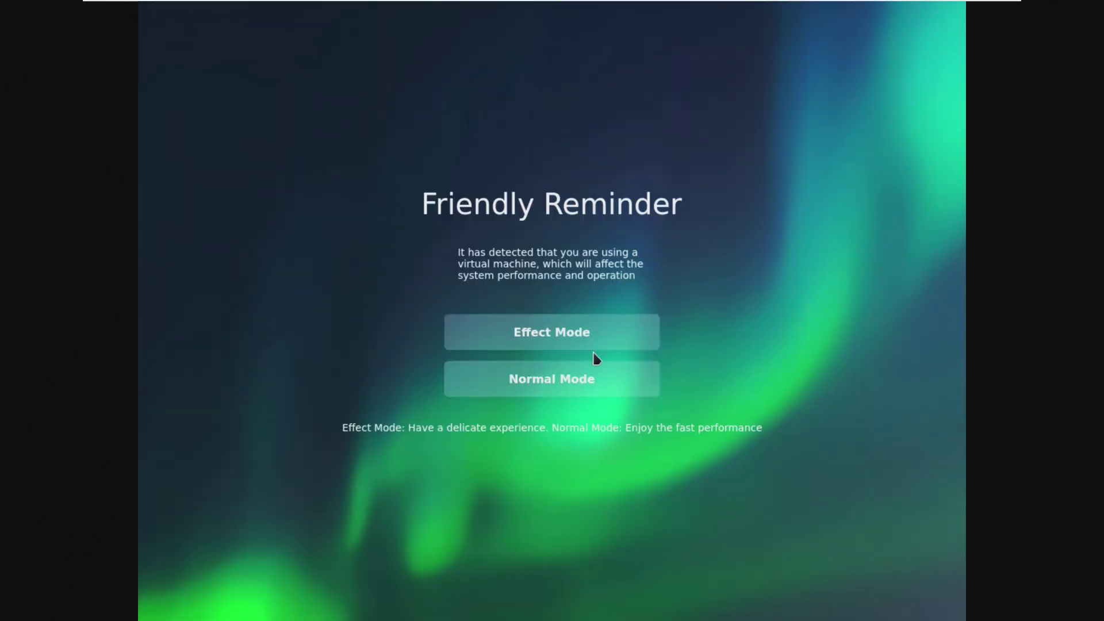
In Control Center's Display settings, raise the brightness to 27%.
left_click(592, 377)
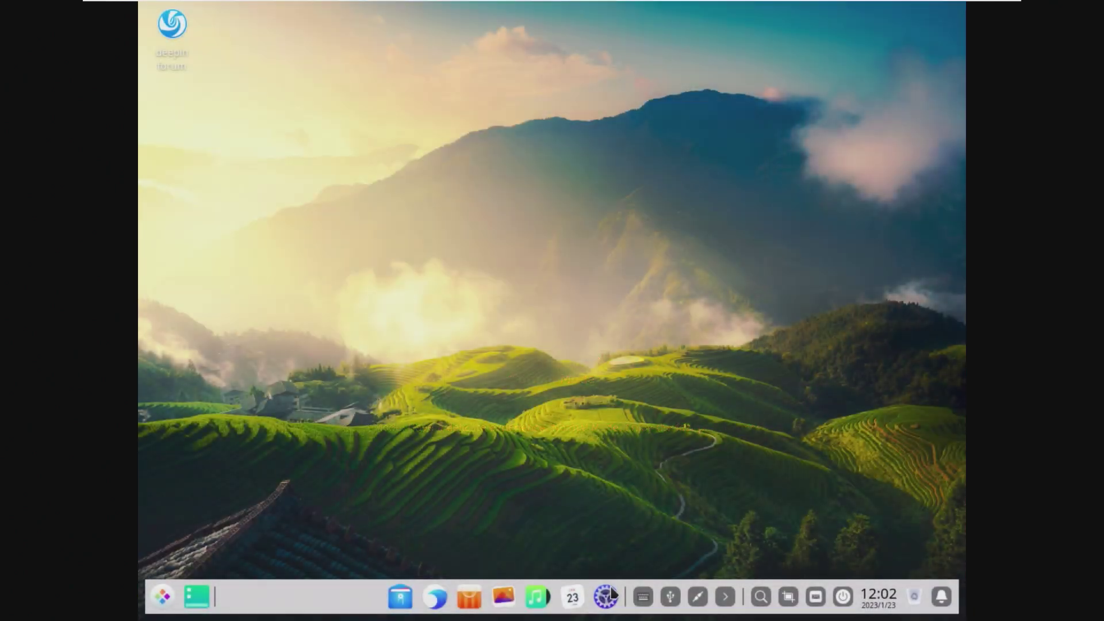
left_click(480, 215)
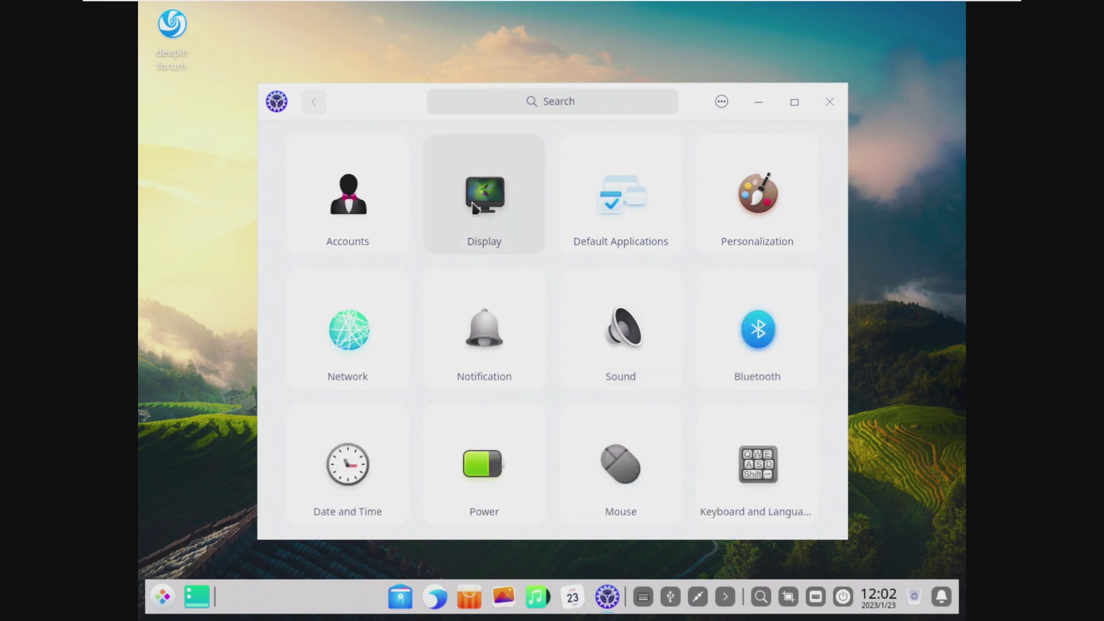
left_click_drag(475, 204, 530, 204)
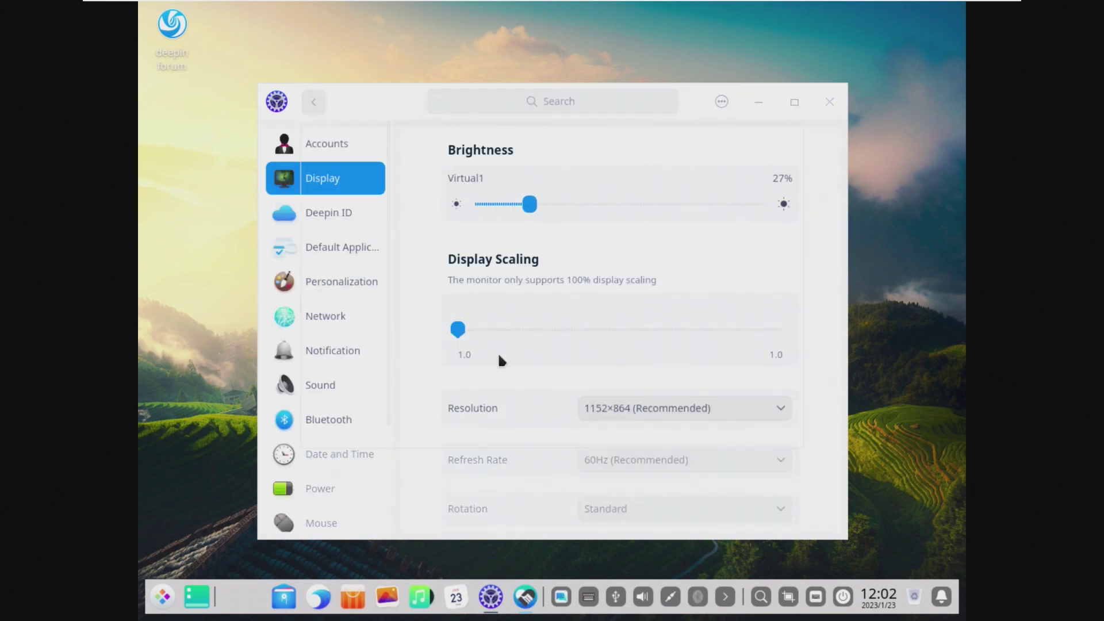
left_click(784, 144)
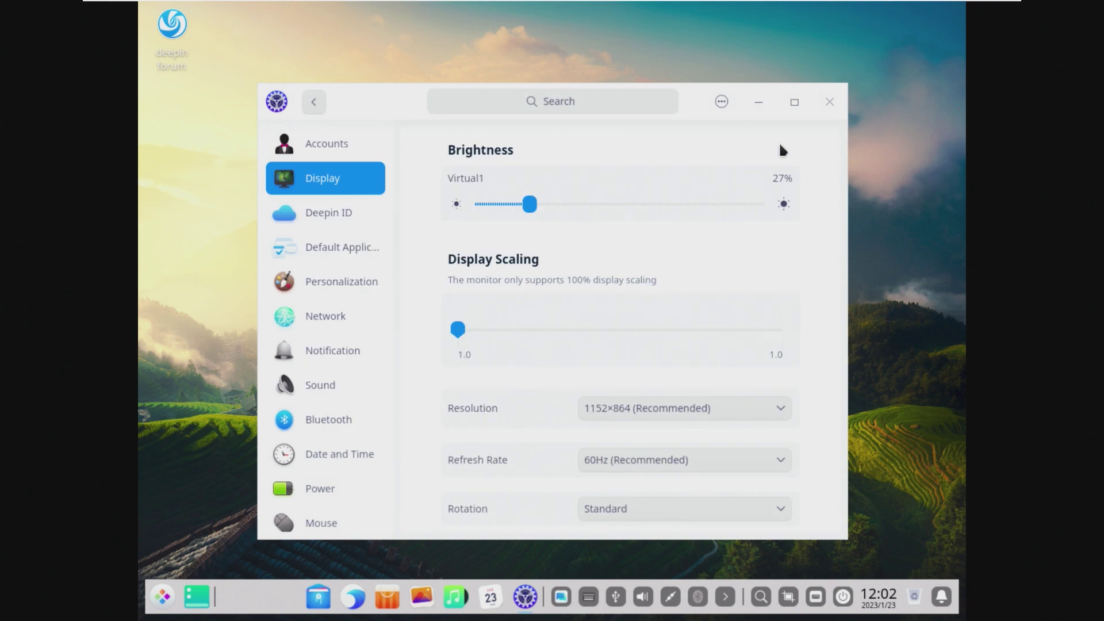
Set the display resolution to 1920×1080, keep it, and close Control Center.
left_click(664, 402)
left_click(651, 318)
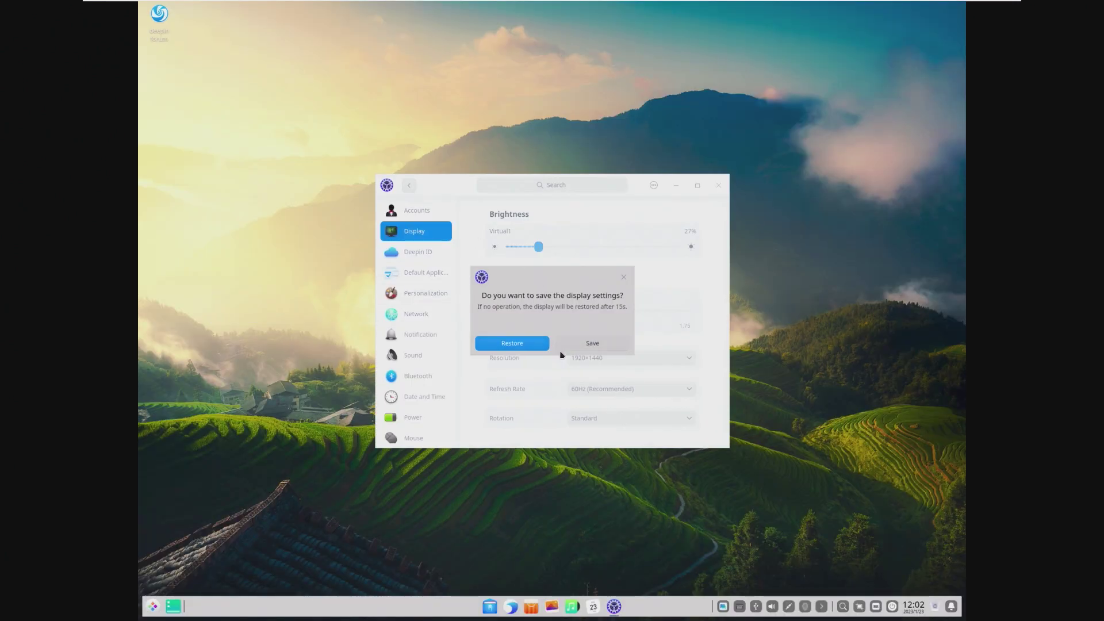
left_click(581, 343)
left_click(595, 358)
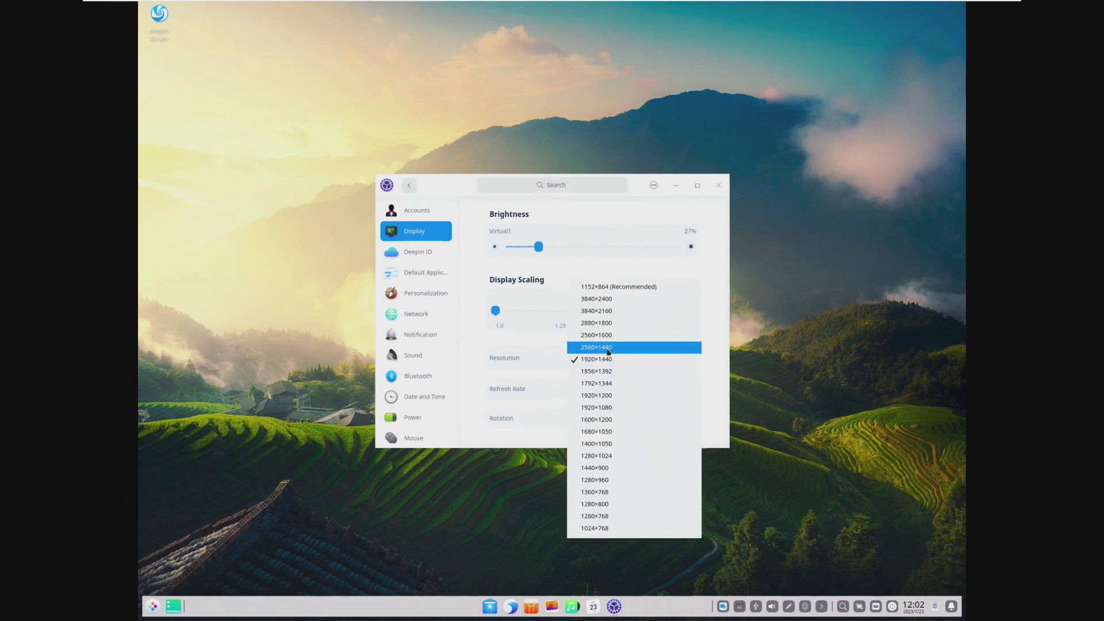
left_click(622, 407)
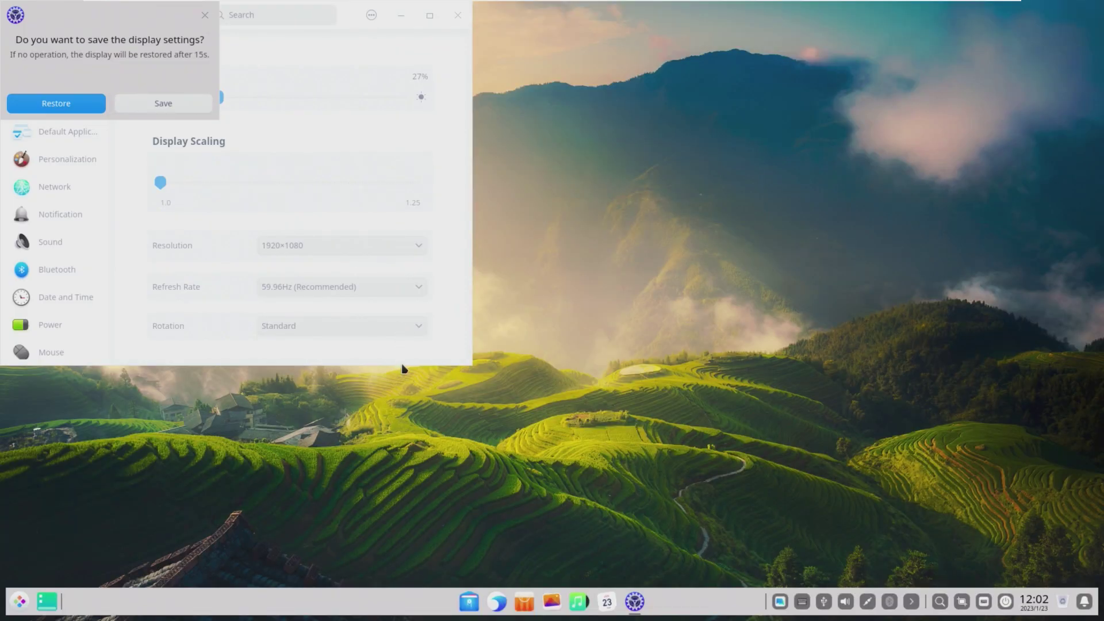
left_click(117, 100)
left_click(453, 17)
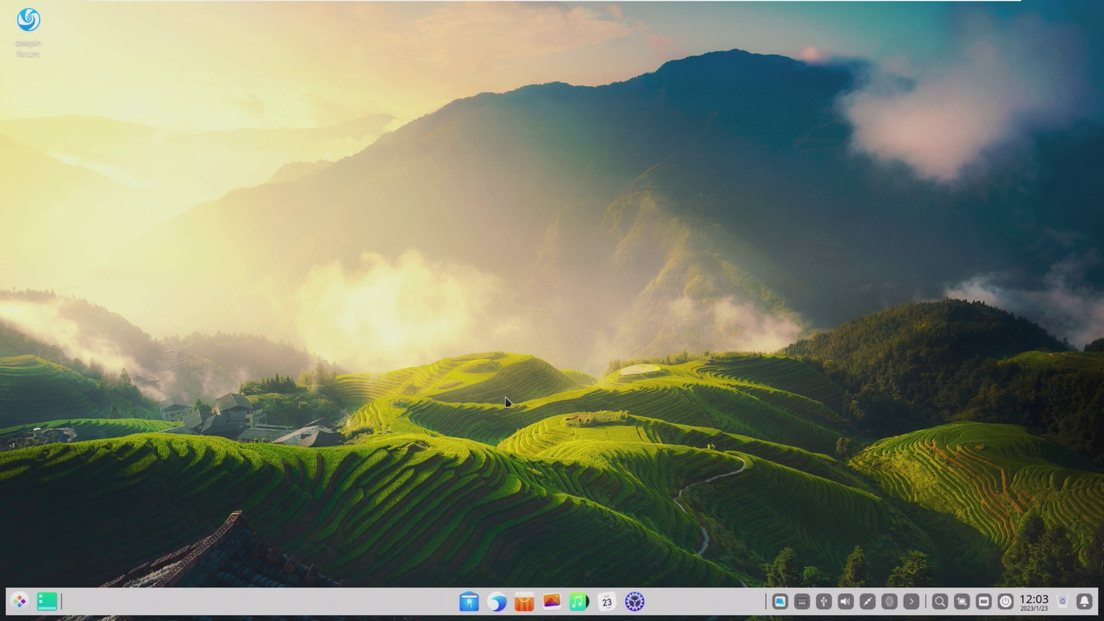
left_click(14, 607)
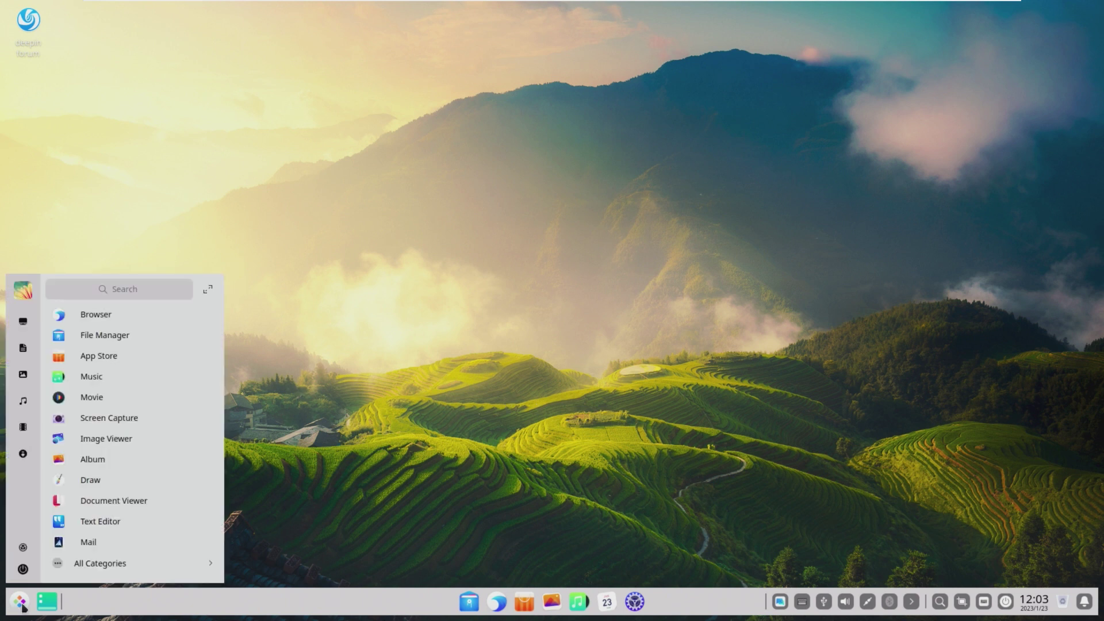
left_click(338, 536)
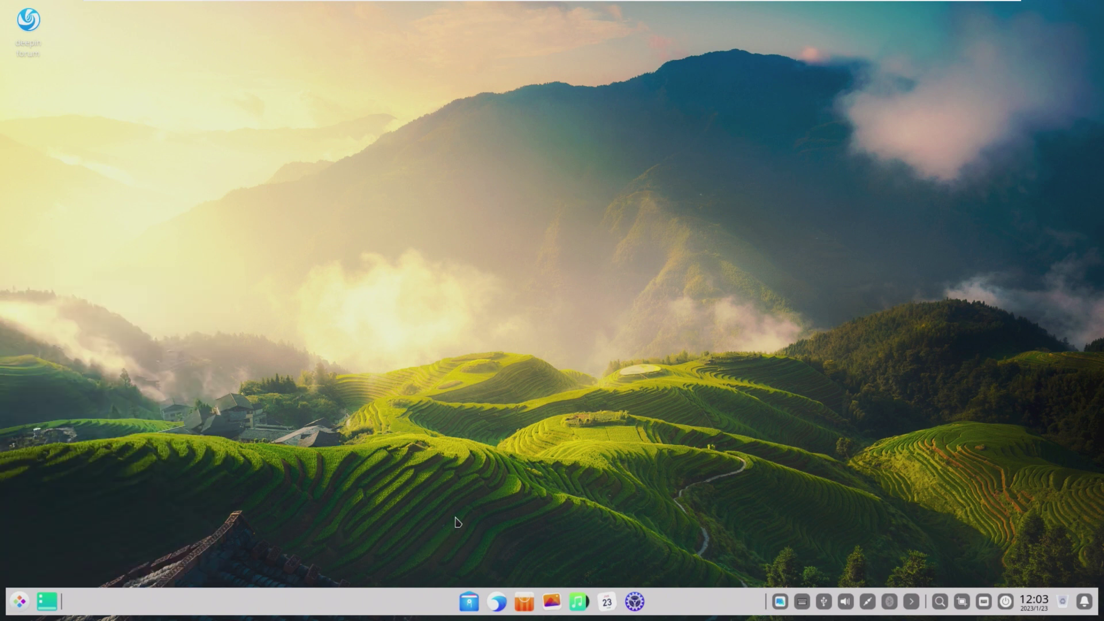
left_click_drag(557, 143, 303, 263)
right_click(631, 437)
right_click(658, 320)
left_click(615, 353)
right_click(643, 353)
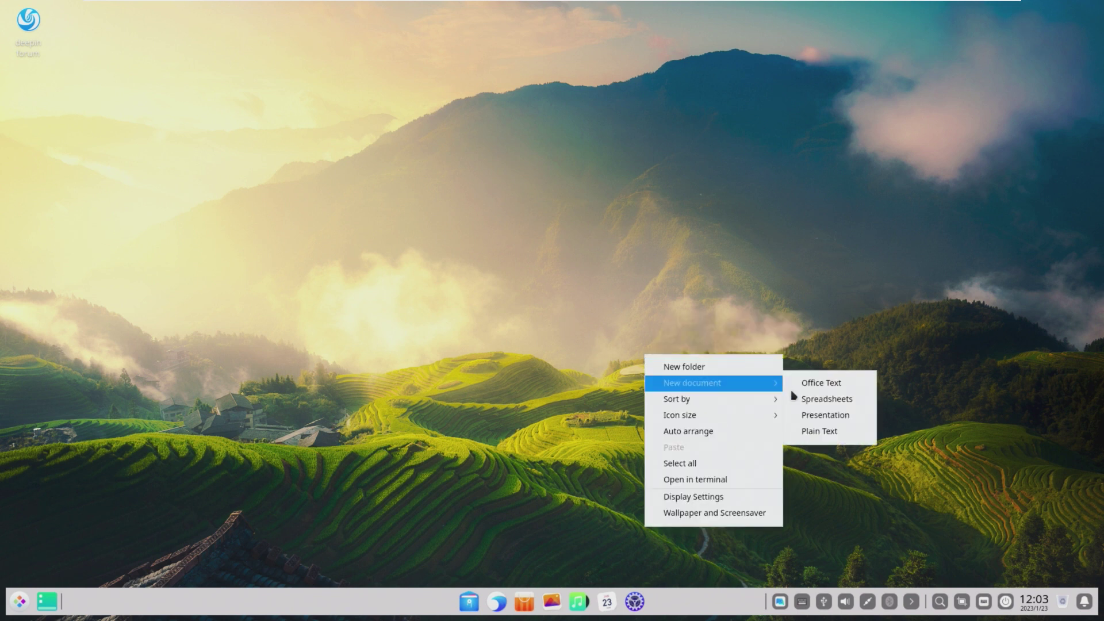
left_click(506, 486)
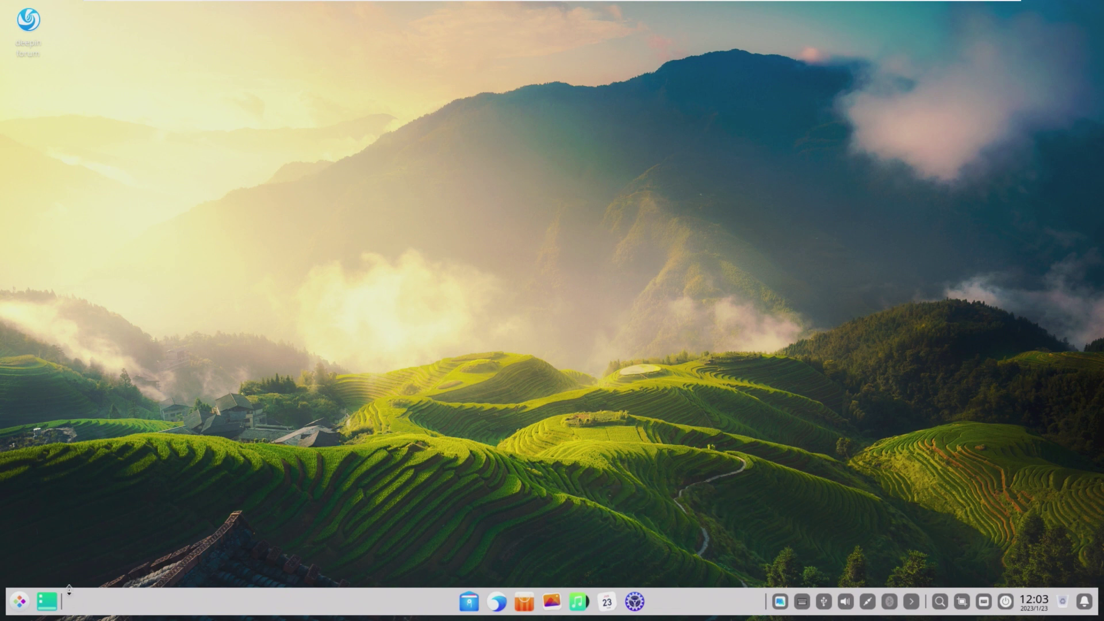
left_click(21, 601)
left_click(21, 601)
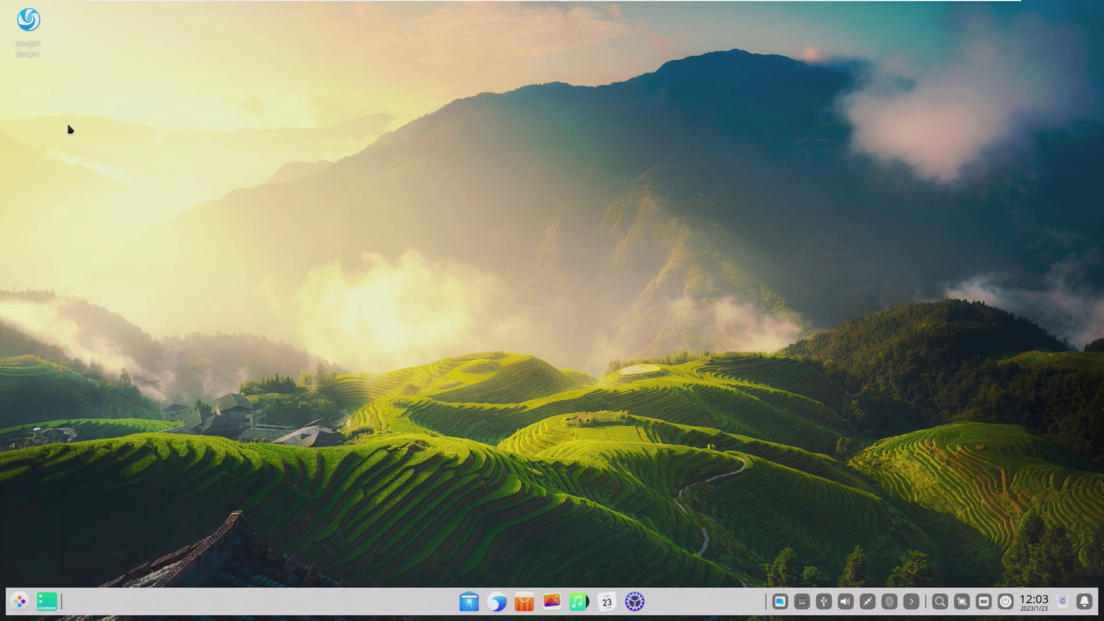
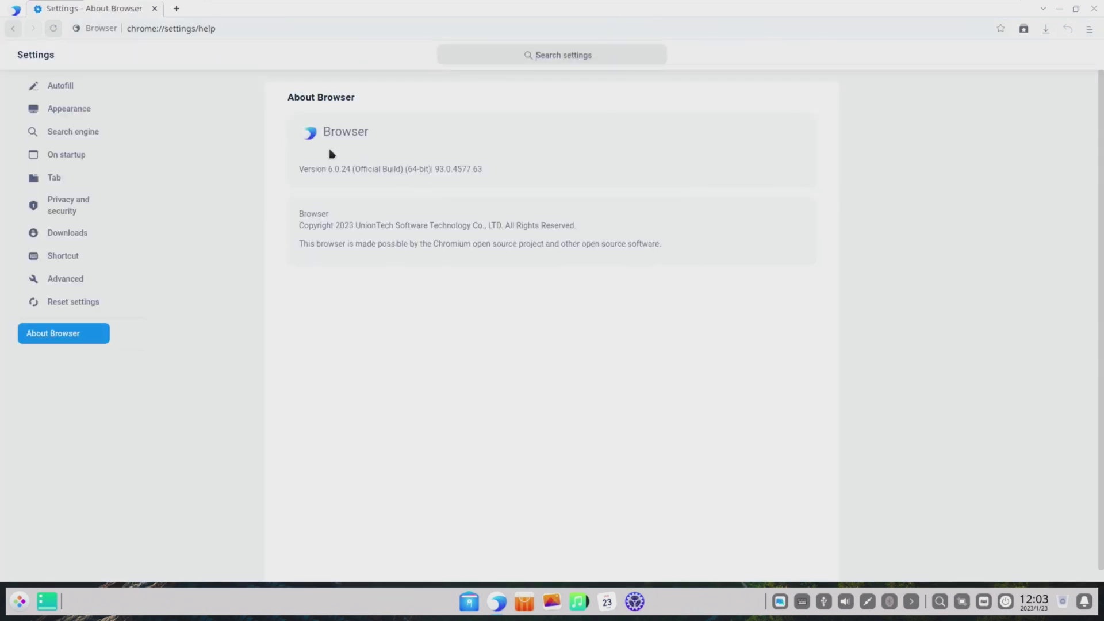
Select and clear the copyright company name, close the browser, then briefly open and close Control Center.
left_click_drag(361, 225, 398, 223)
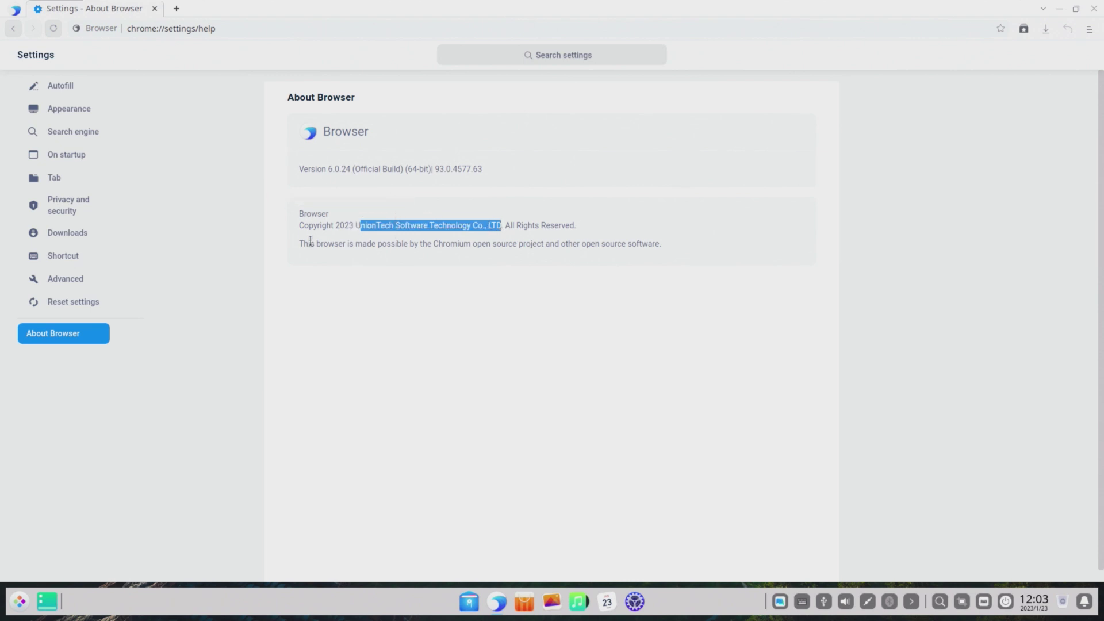
left_click(486, 256)
left_click(1092, 9)
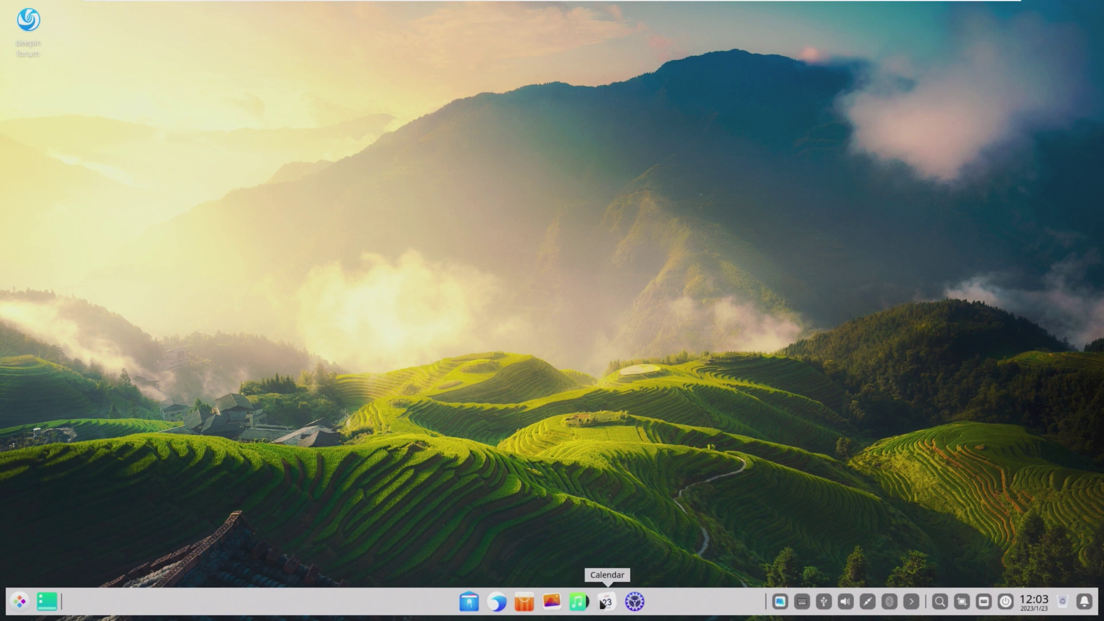
key("super+i")
left_click(779, 142)
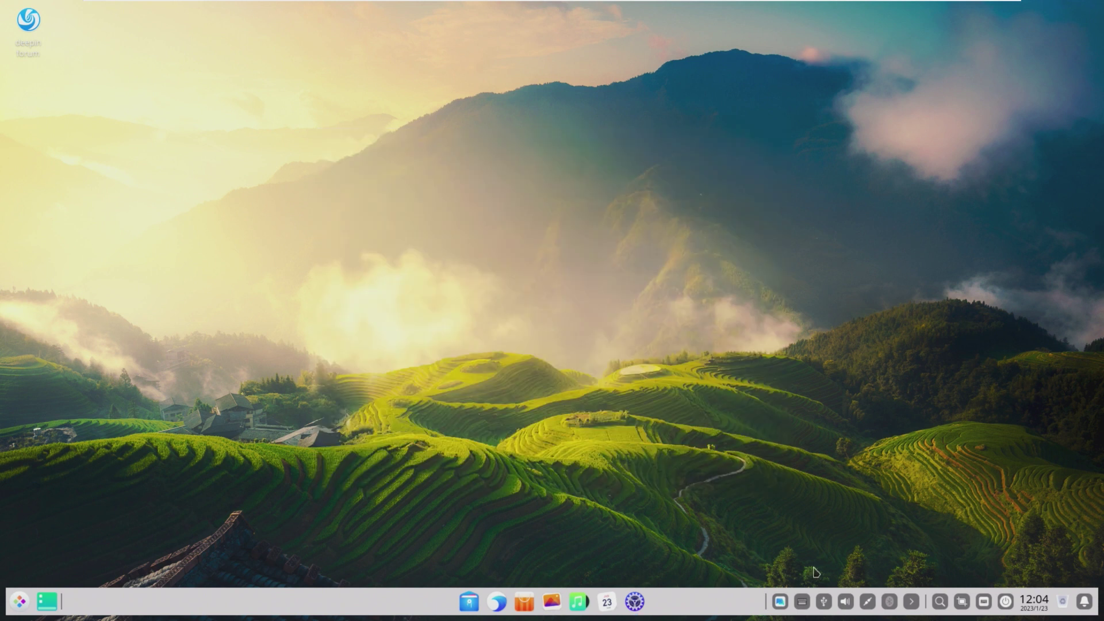
left_click(782, 603)
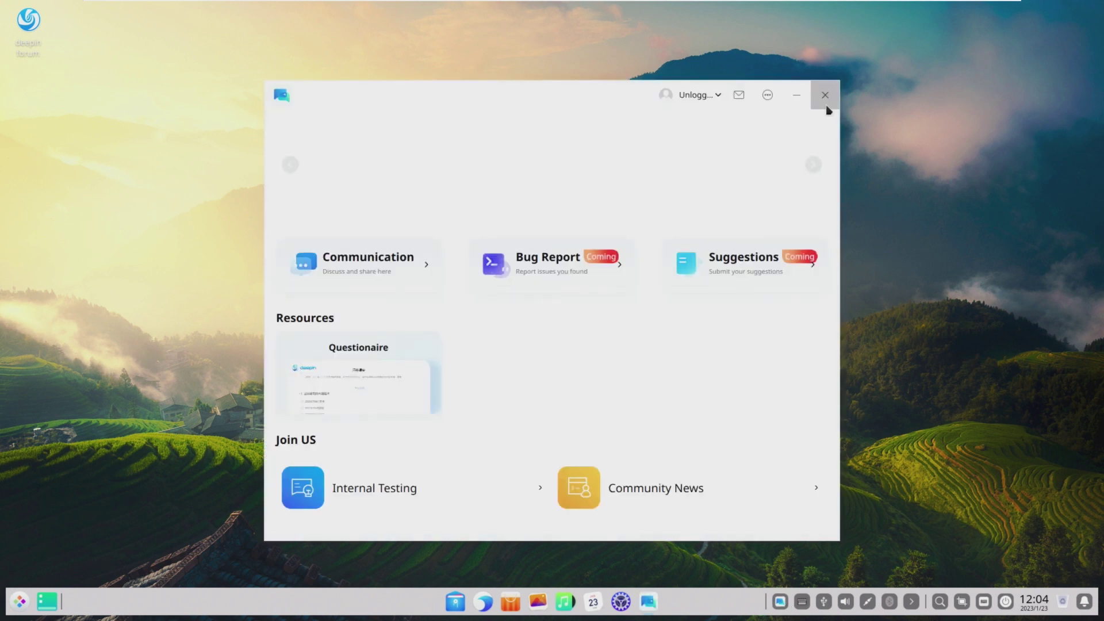
left_click(827, 103)
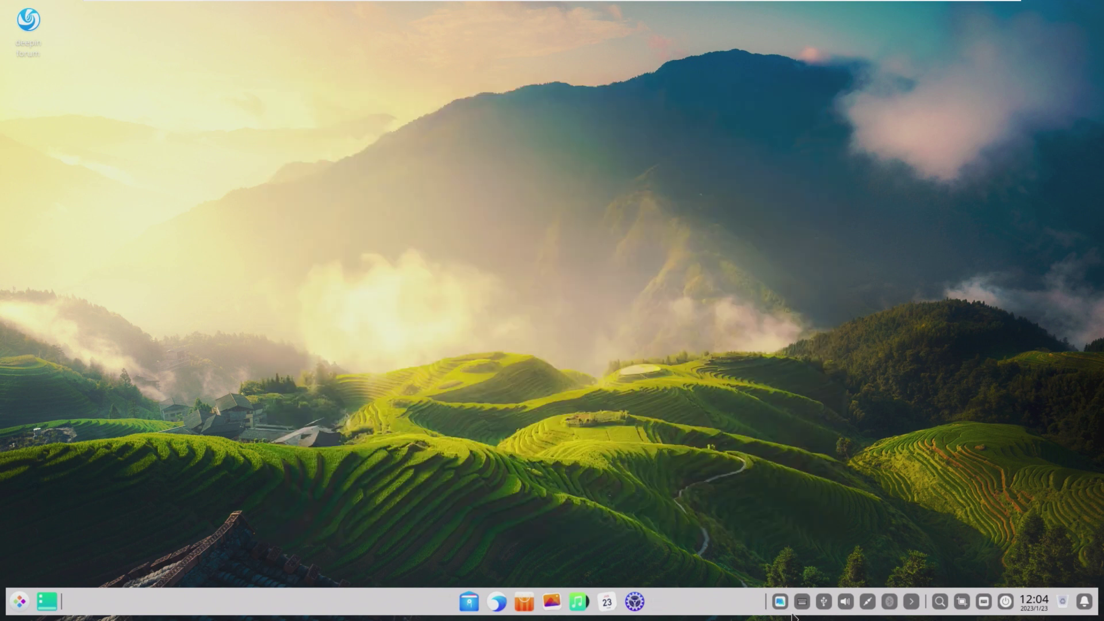
left_click(780, 602)
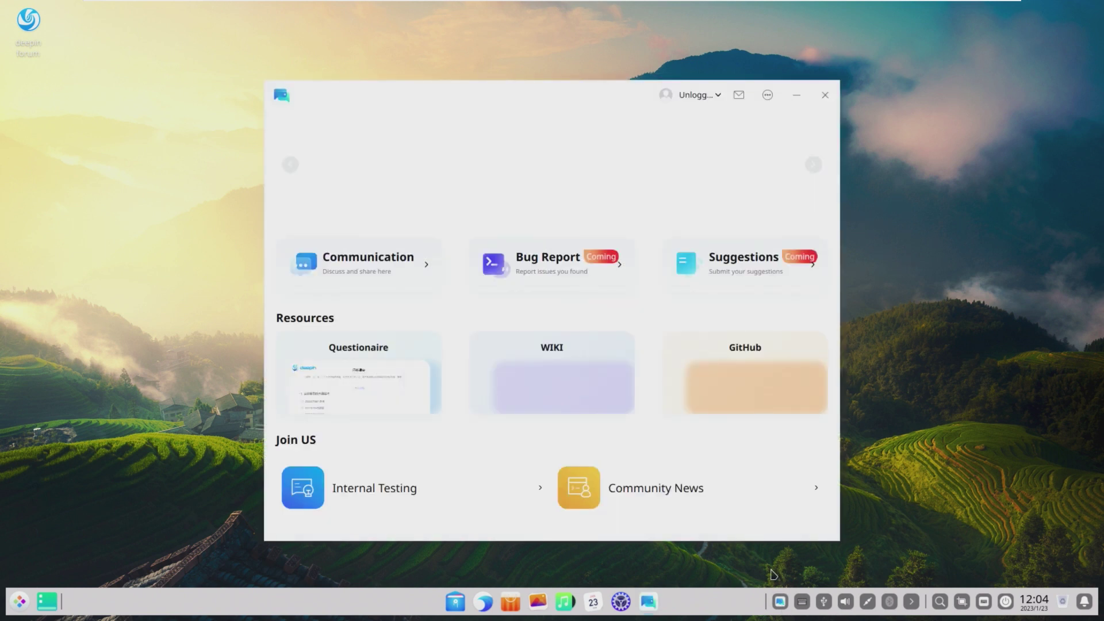
left_click(824, 96)
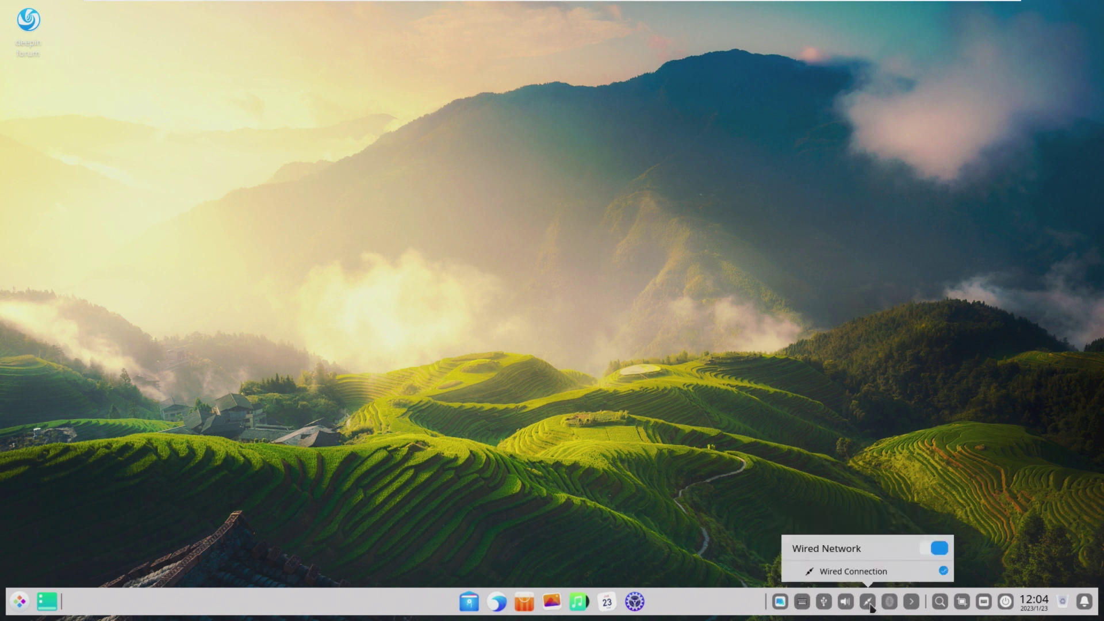
Toggle the hidden system tray icons and open Grand Search.
left_click(912, 603)
left_click(911, 603)
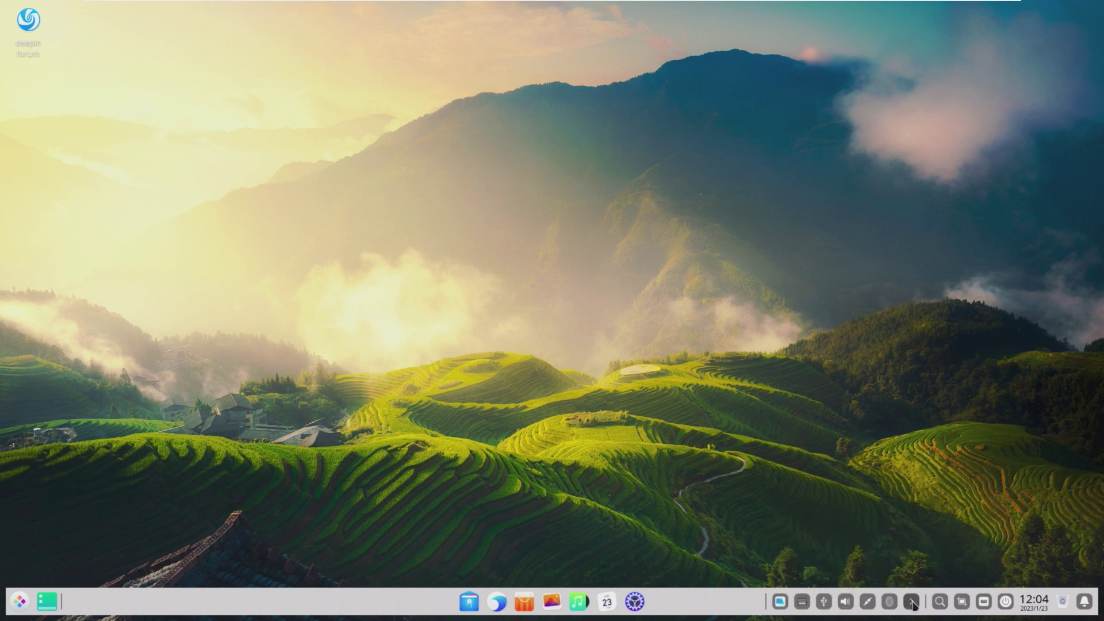
left_click(911, 602)
left_click(937, 603)
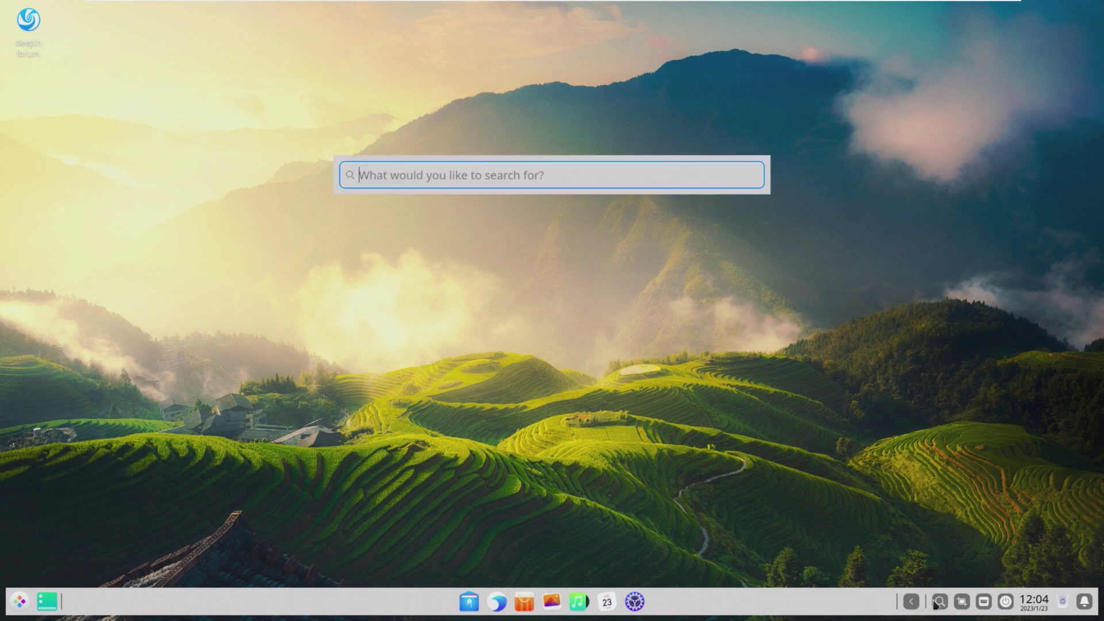
Start a full-screen screenshot selection, then cancel it.
left_click(959, 604)
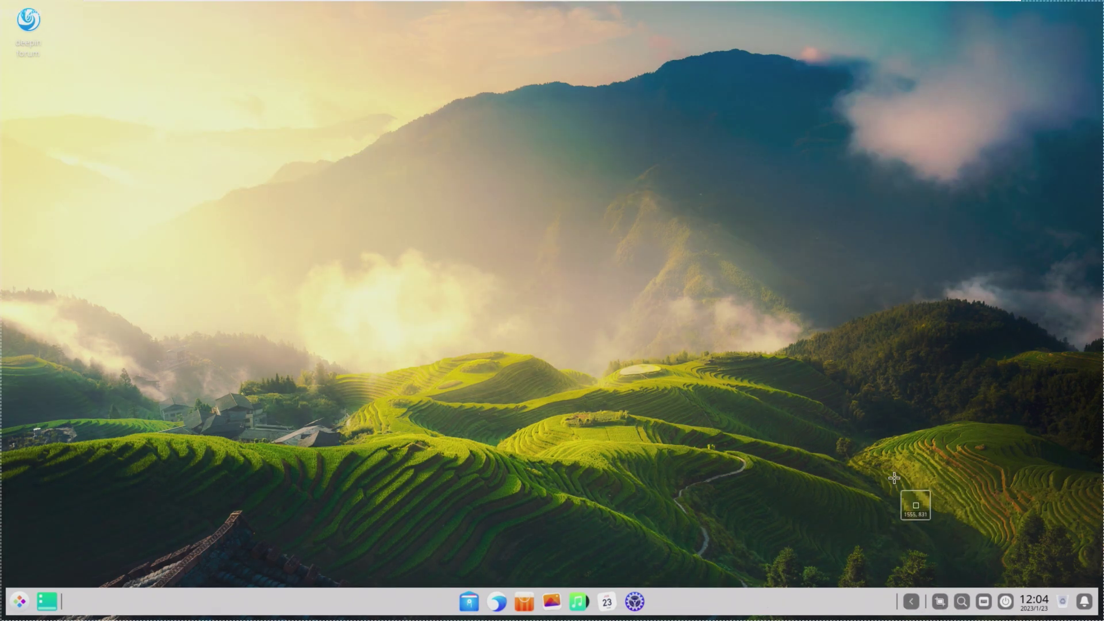
left_click(923, 470)
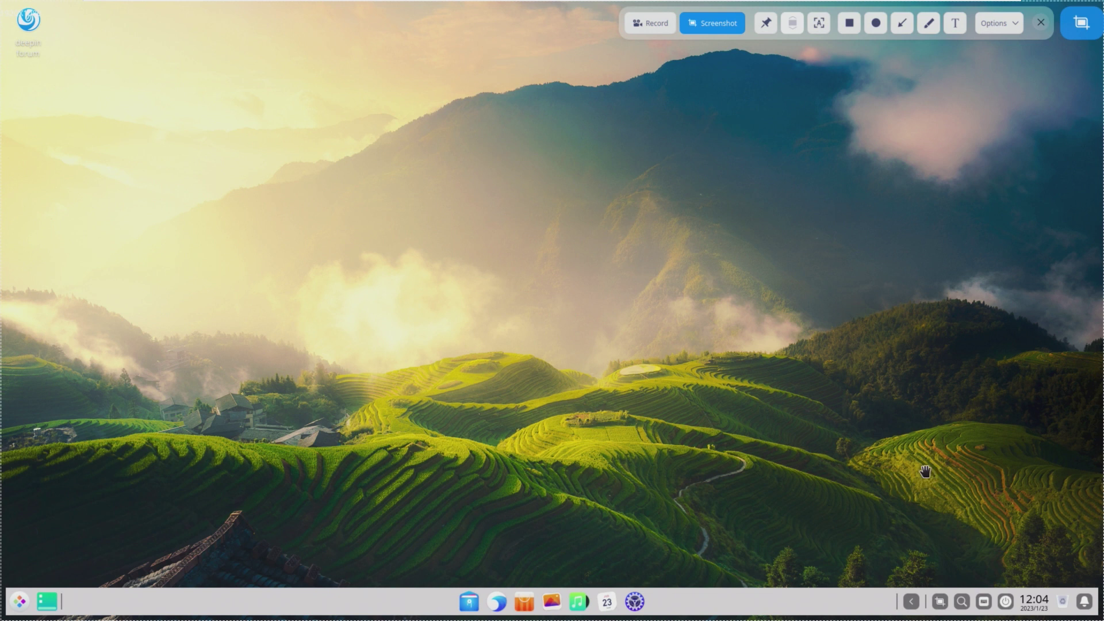
left_click(1039, 23)
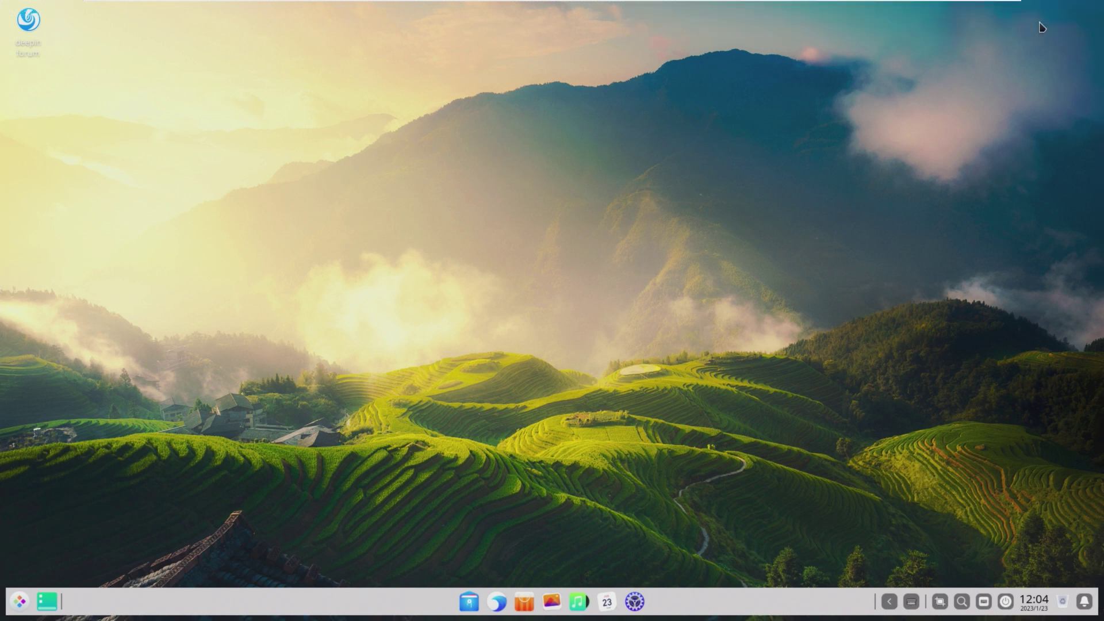
Show and hide the on-screen keyboard and power options, then open Calendar from the dock clock.
left_click(984, 609)
left_click(983, 600)
left_click(1004, 601)
left_click(651, 556)
left_click(1035, 602)
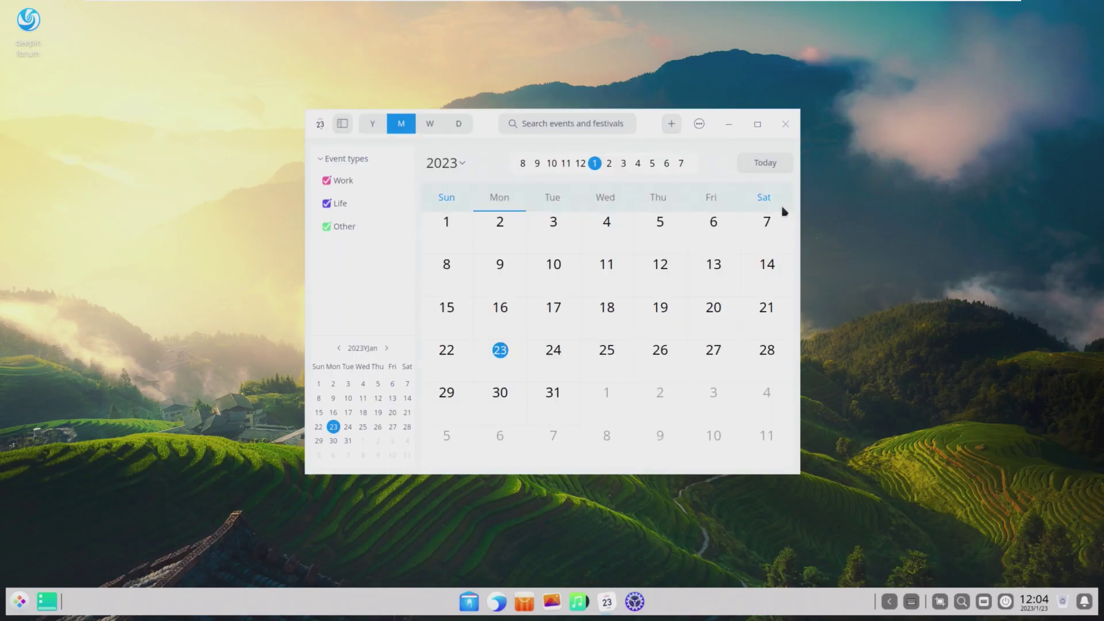
Close the Calendar, then open and dismiss the Notification Center.
left_click(787, 124)
left_click(1082, 601)
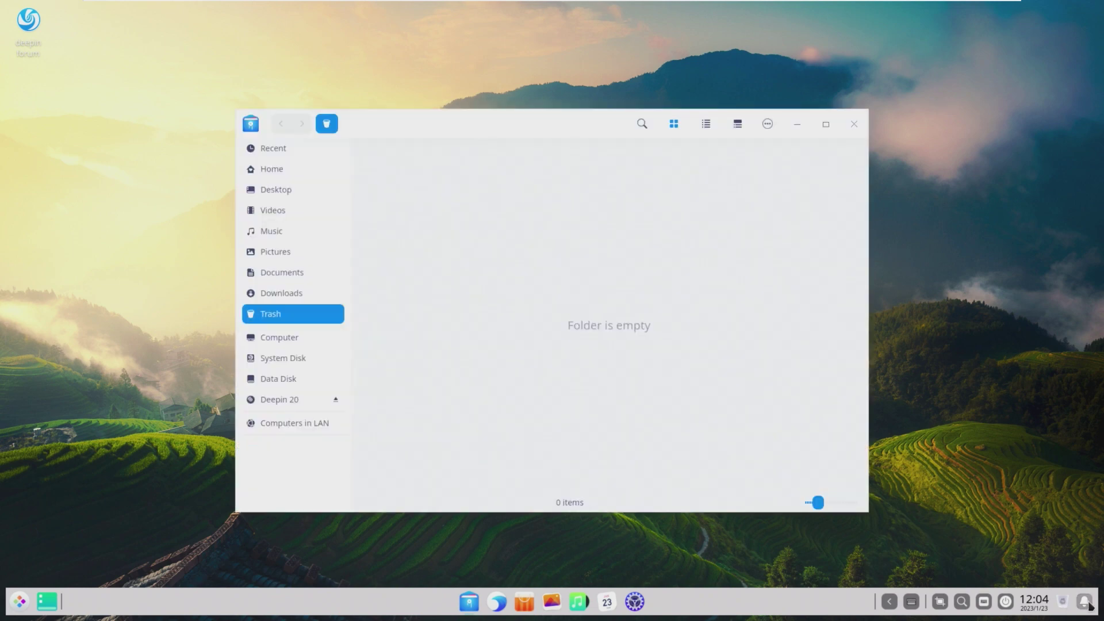
left_click(833, 534)
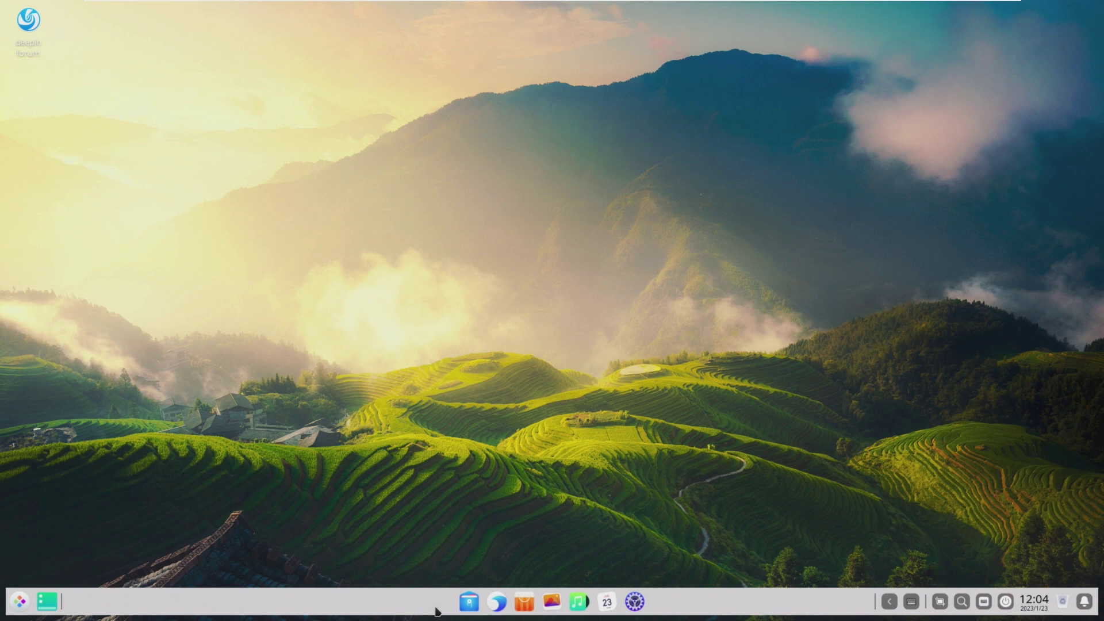
Open the Documents and Pictures folders from the launcher sidebar, closing each window.
left_click(20, 602)
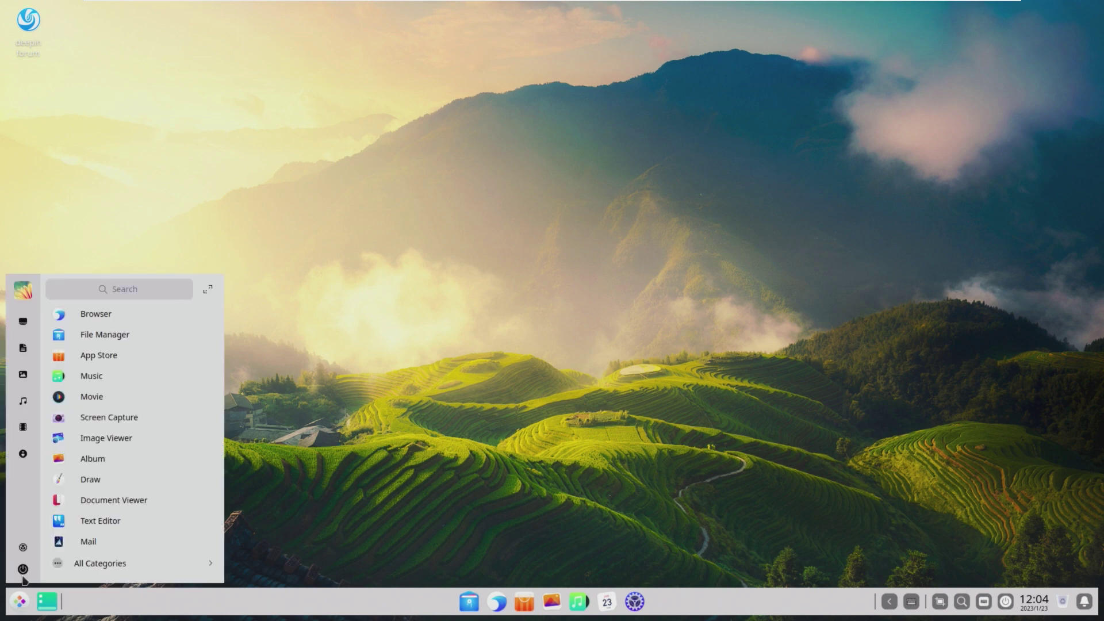
left_click(28, 339)
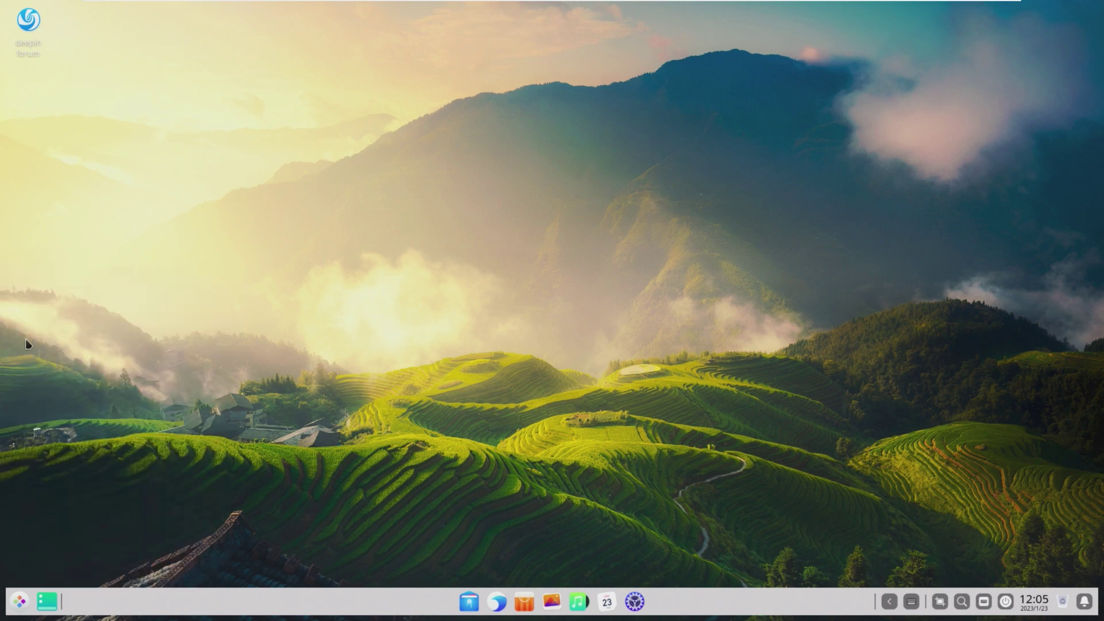
left_click(851, 125)
left_click(20, 602)
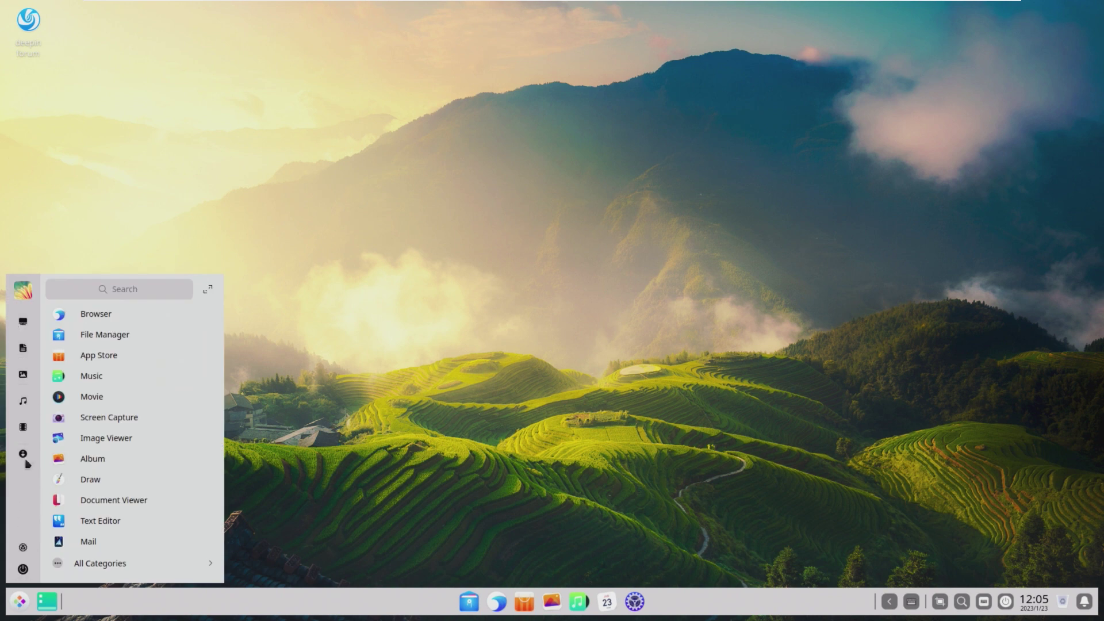
left_click(22, 375)
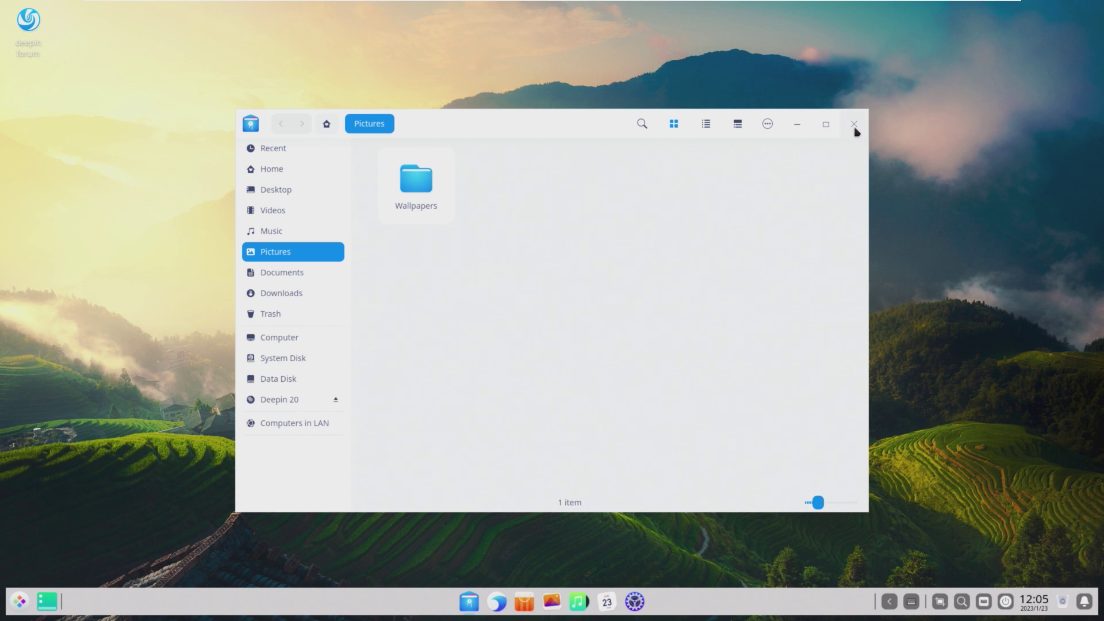
left_click(855, 129)
Scroll the launcher's app list and toggle full-screen launcher mode on and off.
left_click(7, 605)
scroll(144, 414, "down", 8)
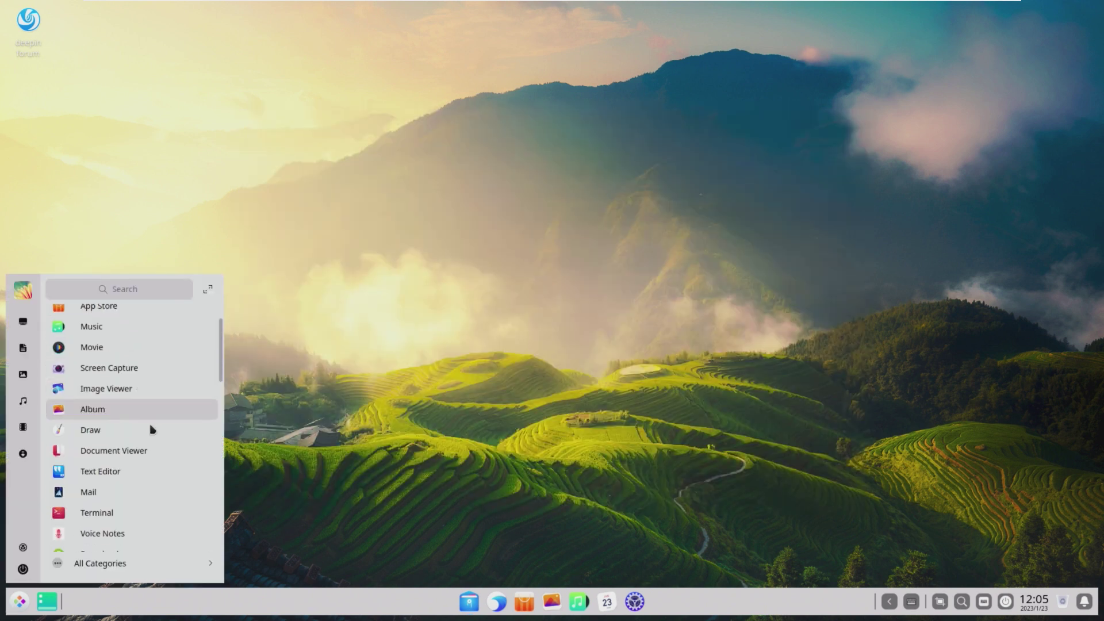
scroll(154, 480, "down", 5)
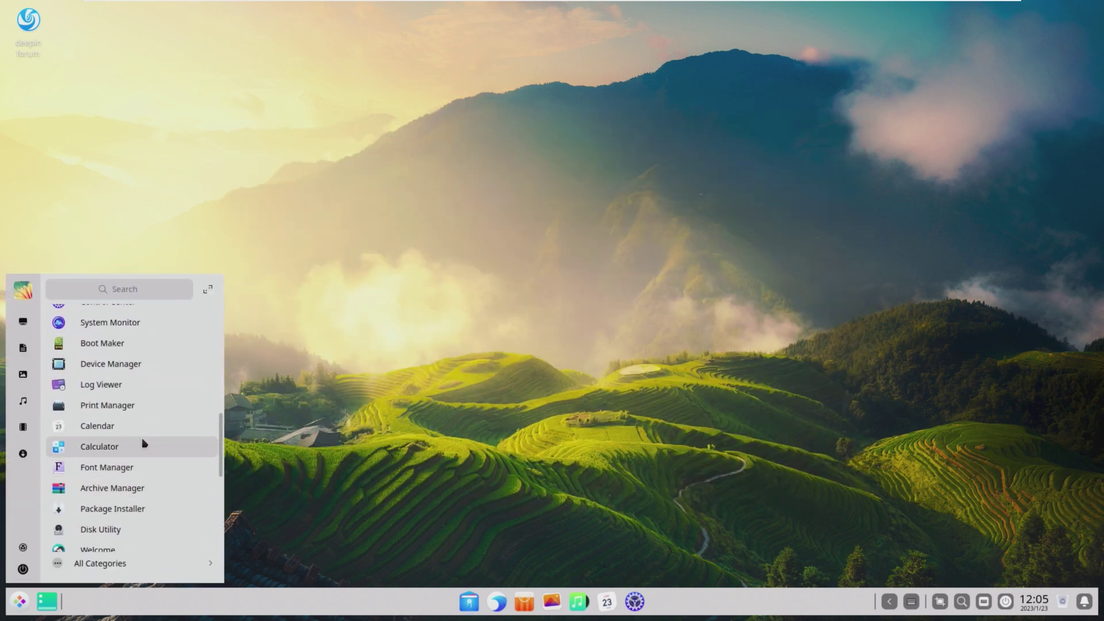
left_click(208, 289)
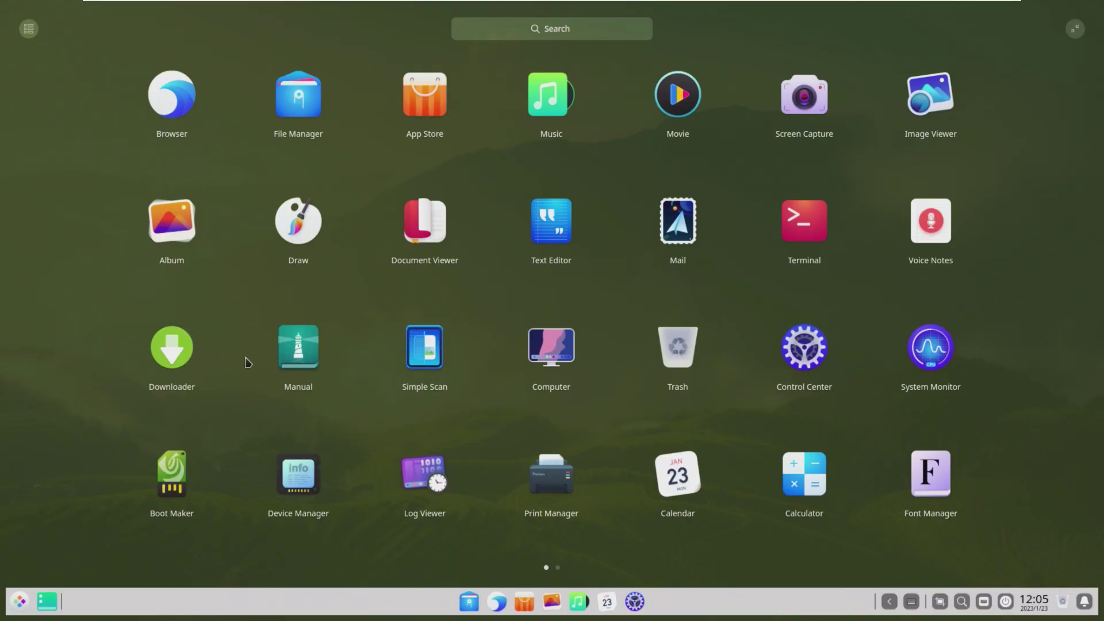
left_click(1074, 29)
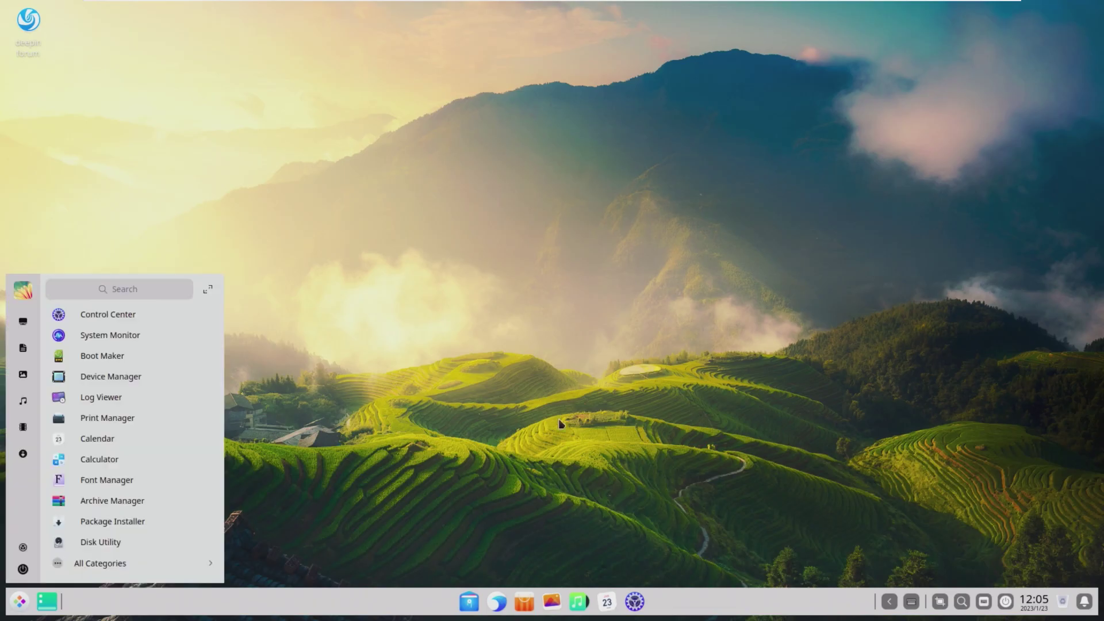
Browse the Music and Video categories, then show the Internet category.
left_click(214, 564)
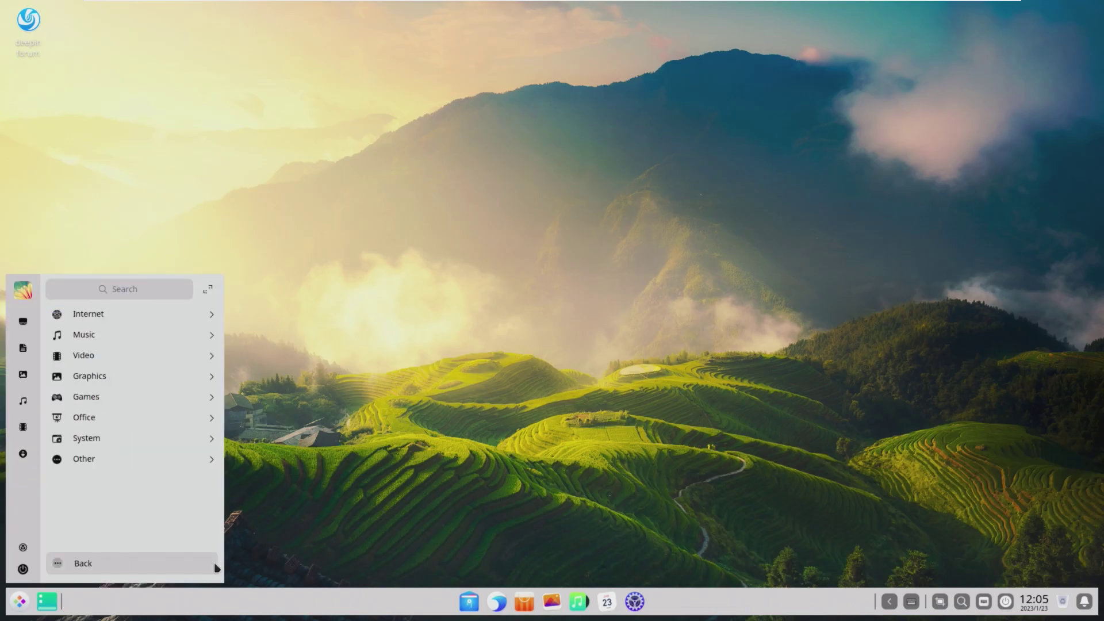
left_click(140, 339)
left_click(107, 573)
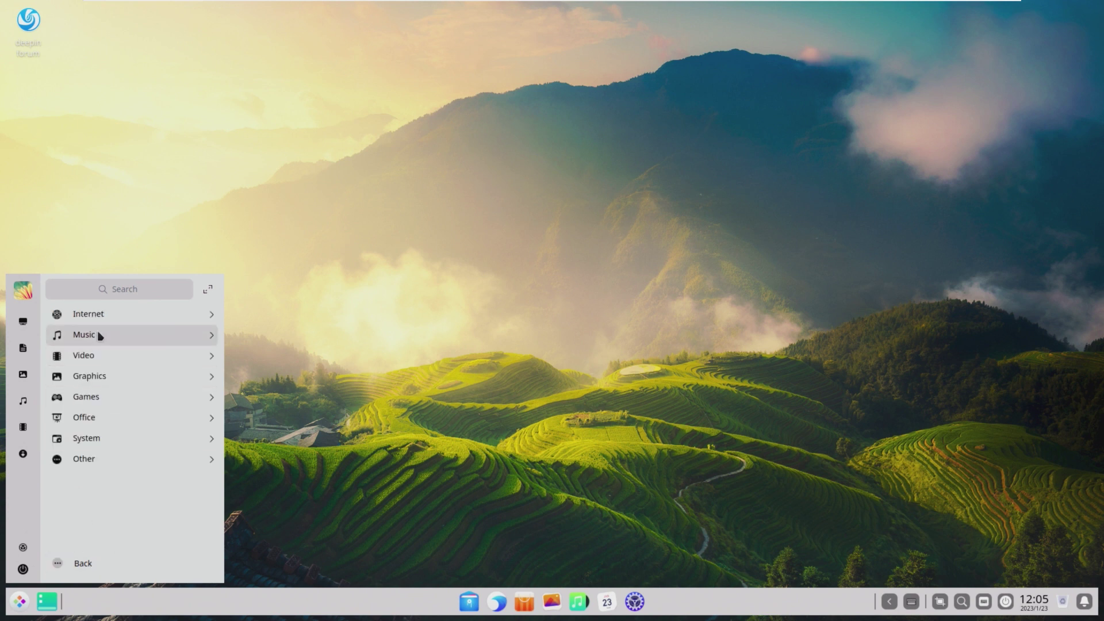
left_click(101, 354)
left_click(122, 563)
left_click(150, 315)
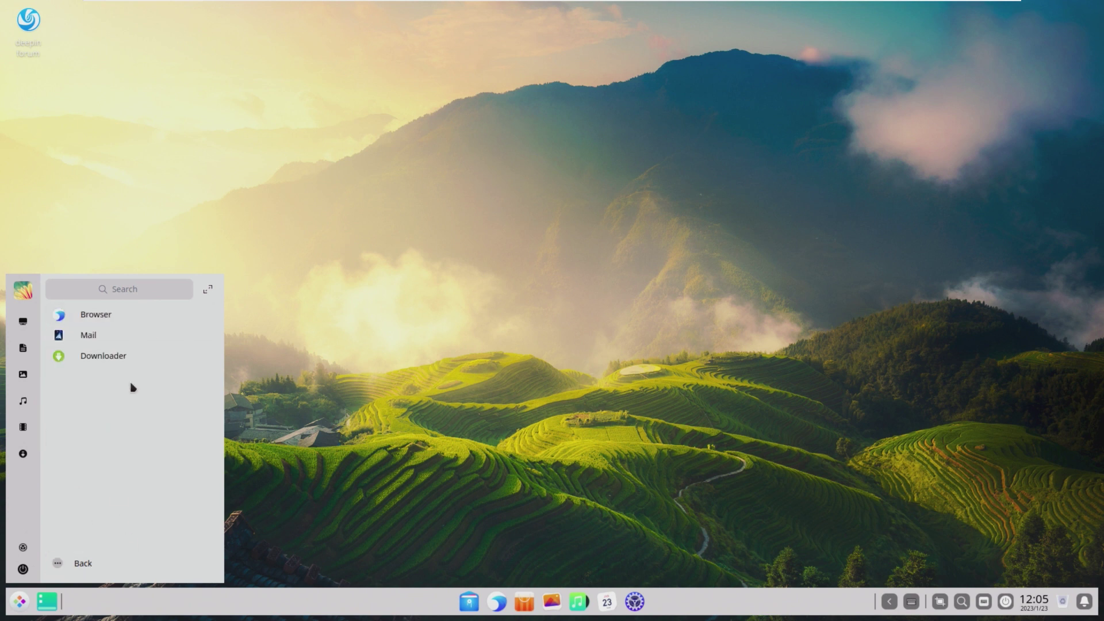
Launch Downloader, quit it with confirmation, and open File Manager from the dock.
left_click(98, 356)
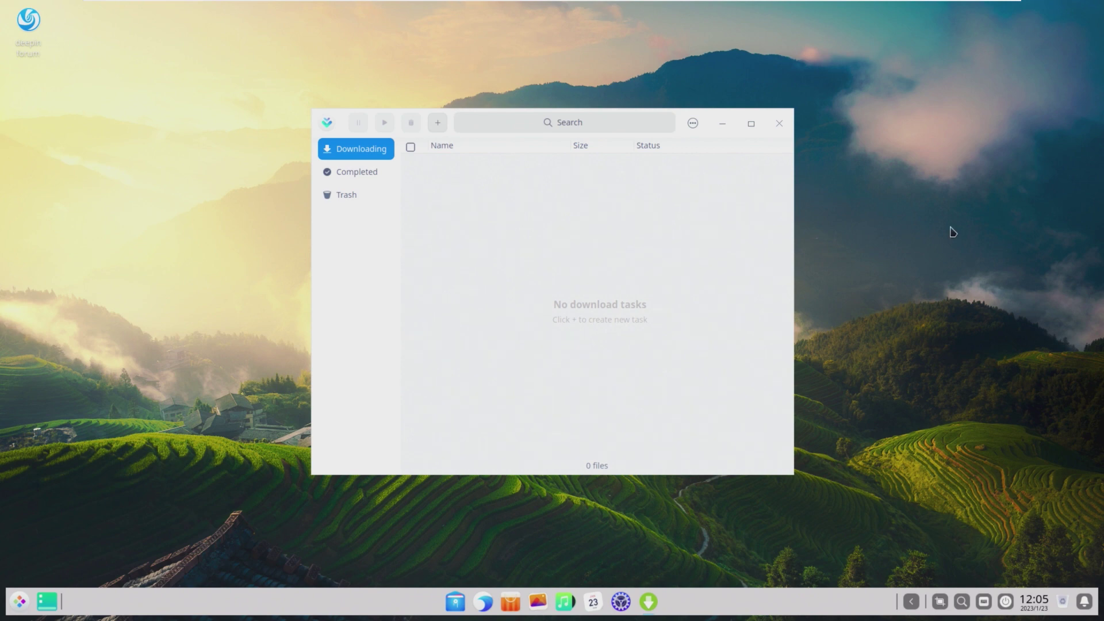
left_click(779, 123)
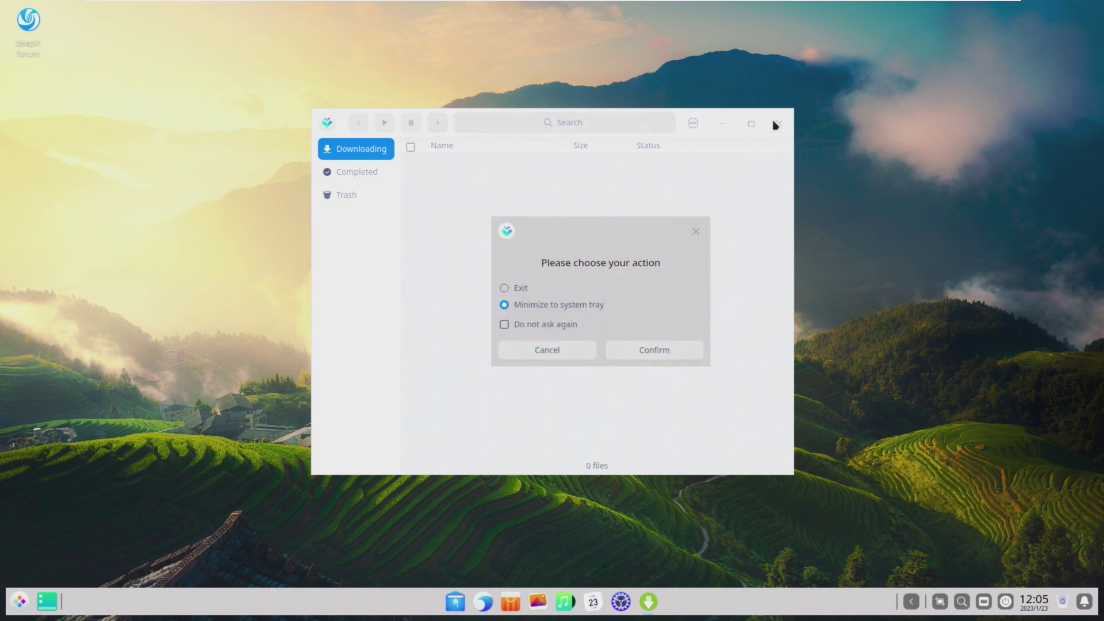
left_click(653, 347)
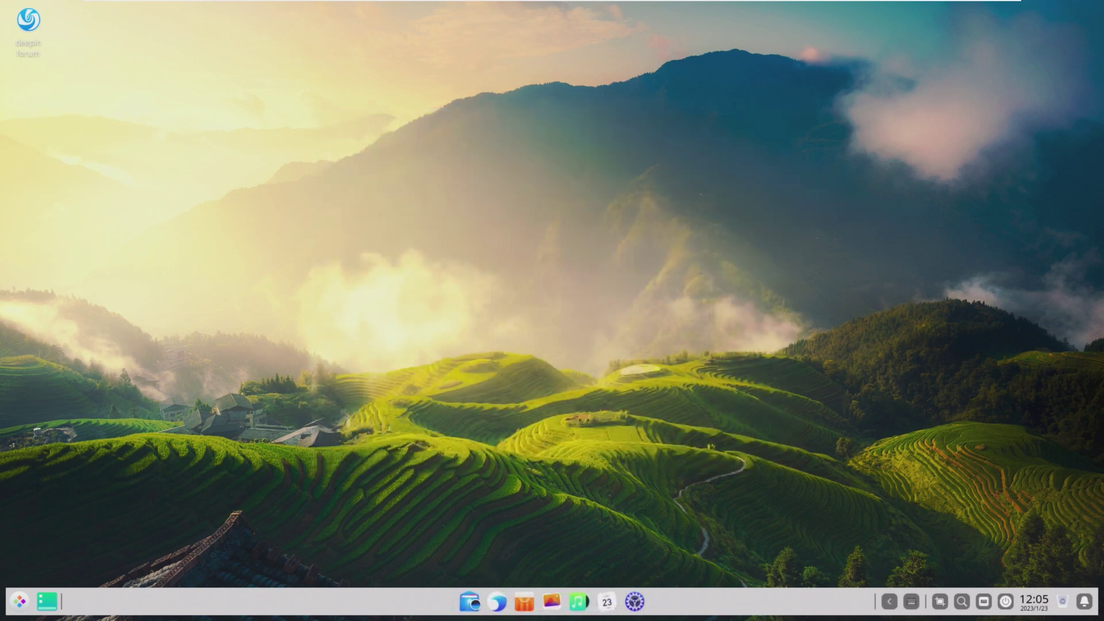
left_click(469, 601)
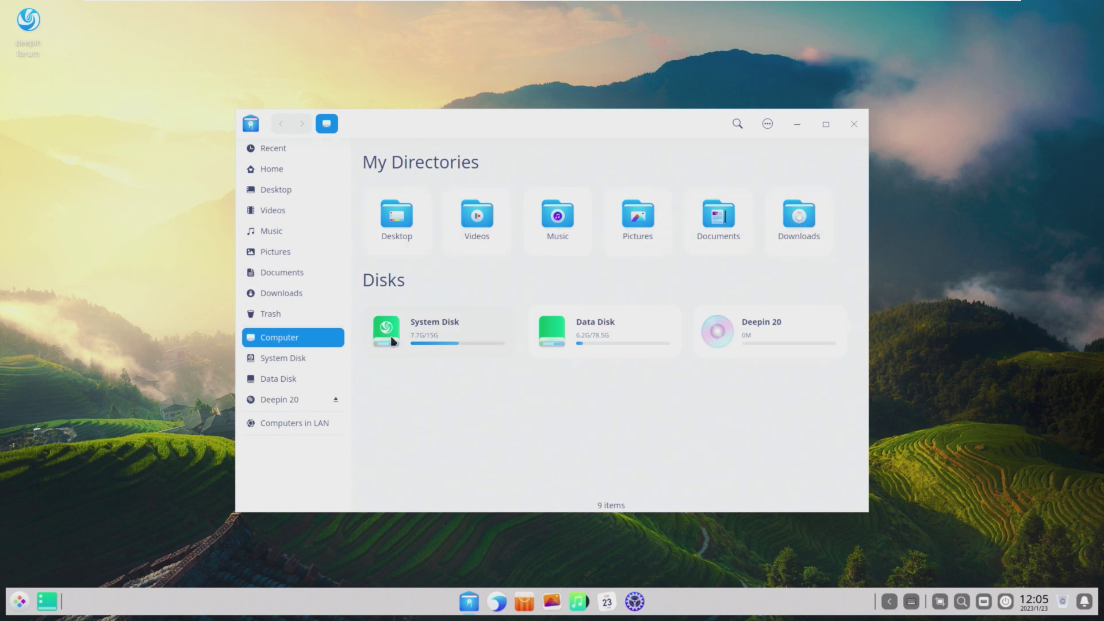
Open the System Disk, return to Computer, and select then deselect the Data Disk.
double_click(464, 349)
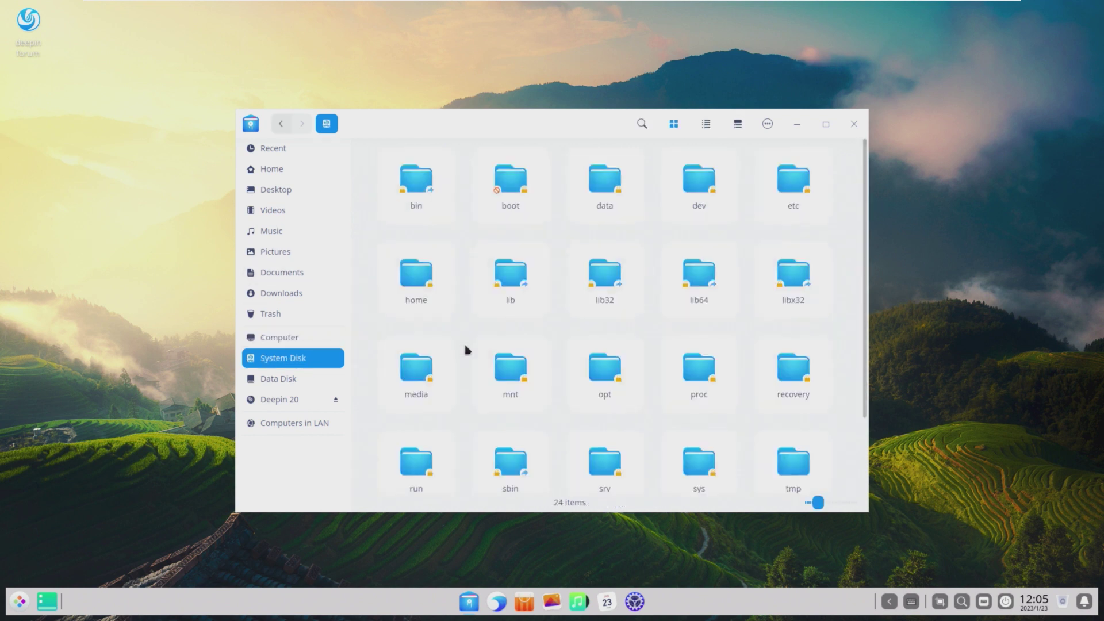
left_click(281, 123)
left_click(622, 349)
left_click(767, 435)
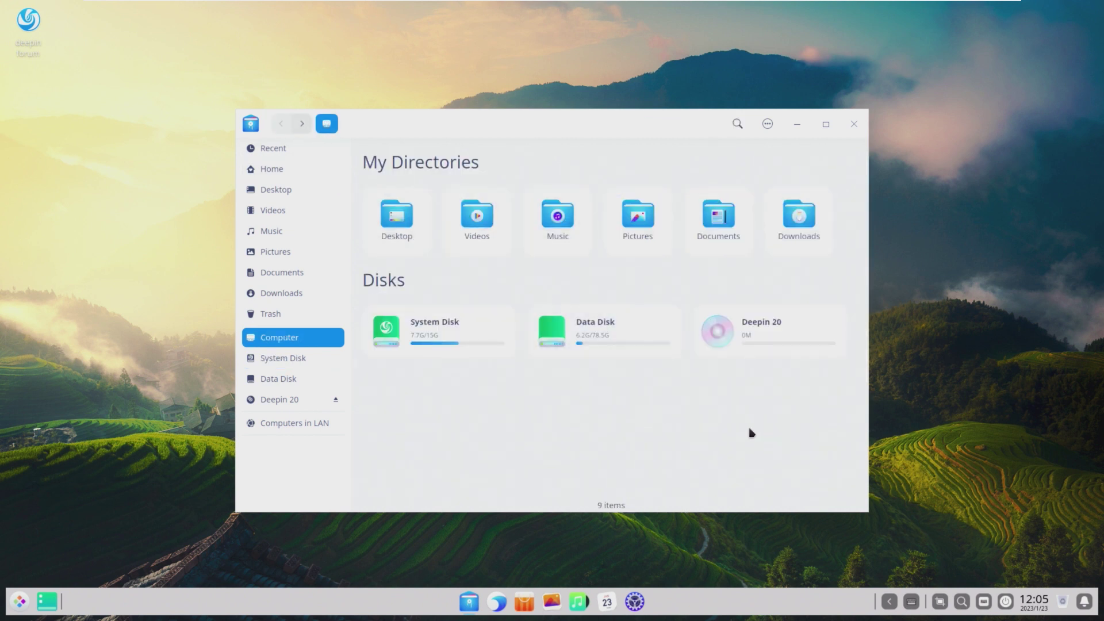
Browse Computers in LAN and the Deepin 20 disc, then close the file manager.
left_click(310, 423)
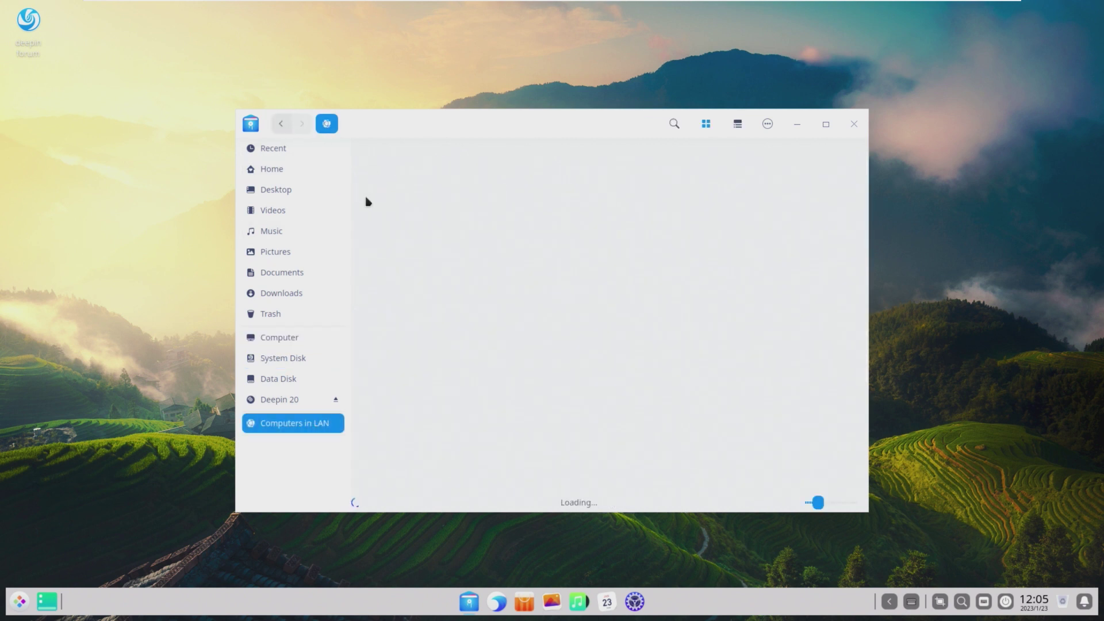
left_click(294, 398)
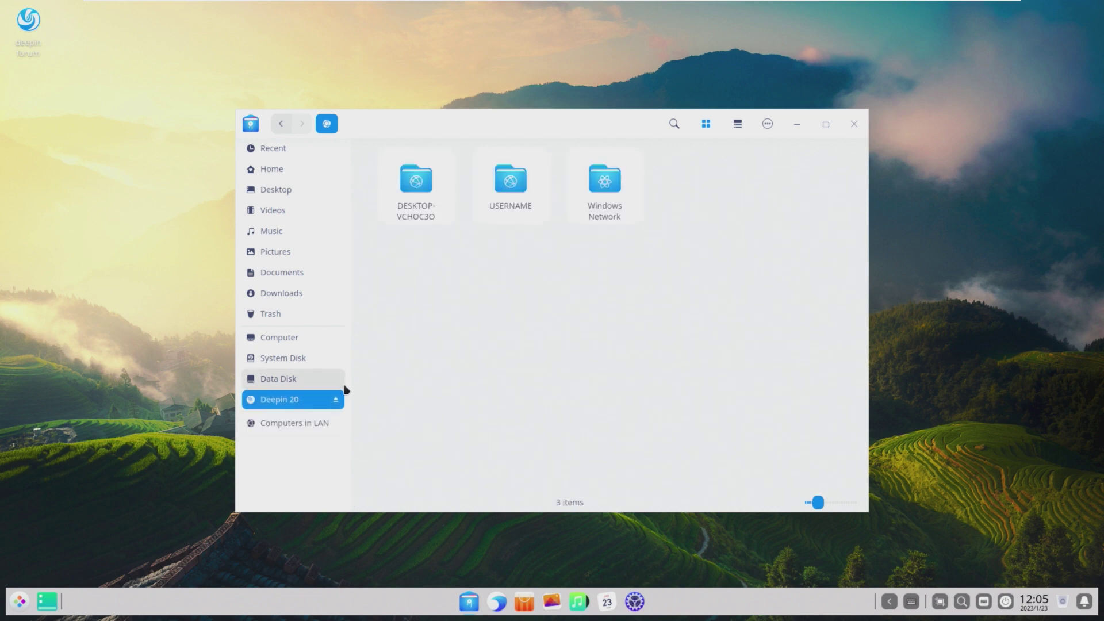
left_click(854, 124)
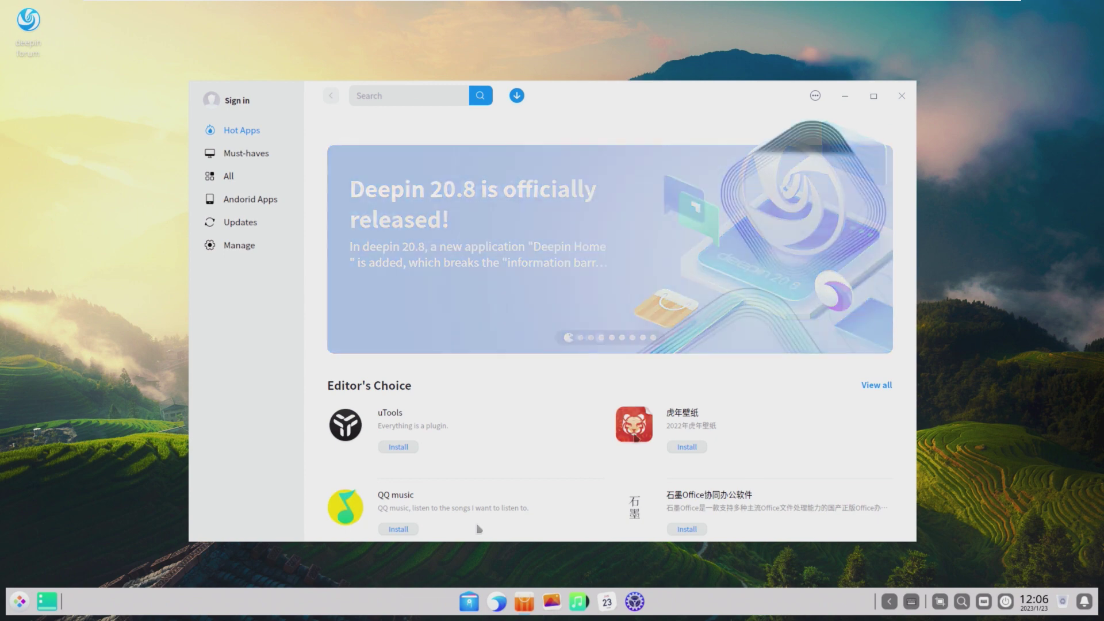
View 石墨Office协同办公软件 details, advance its screenshots, then switch to Android Apps.
left_click(685, 494)
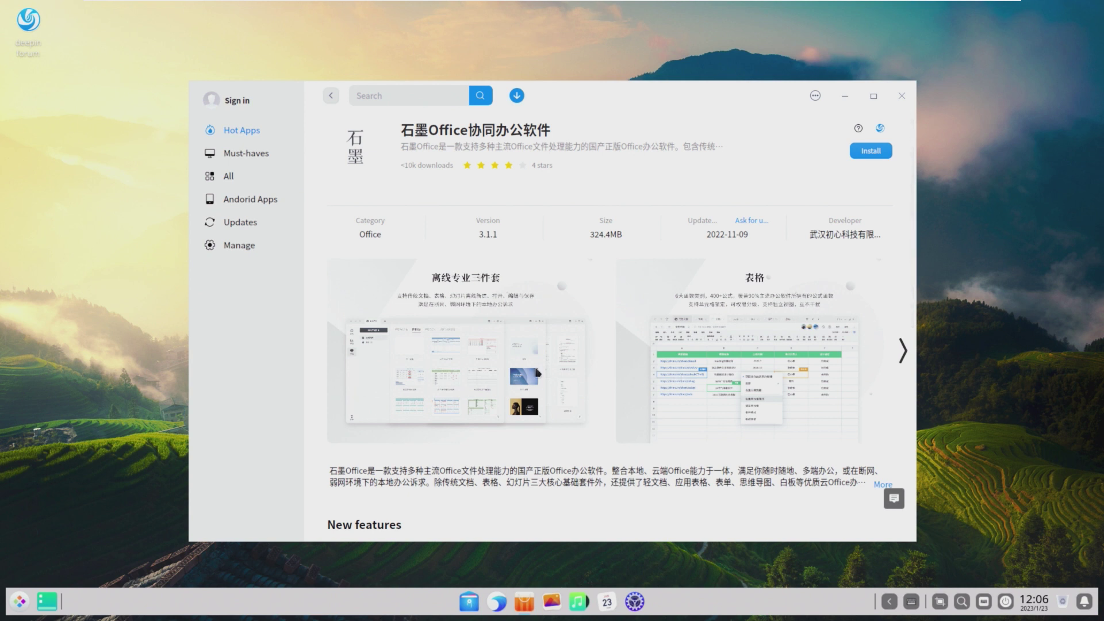
left_click(906, 353)
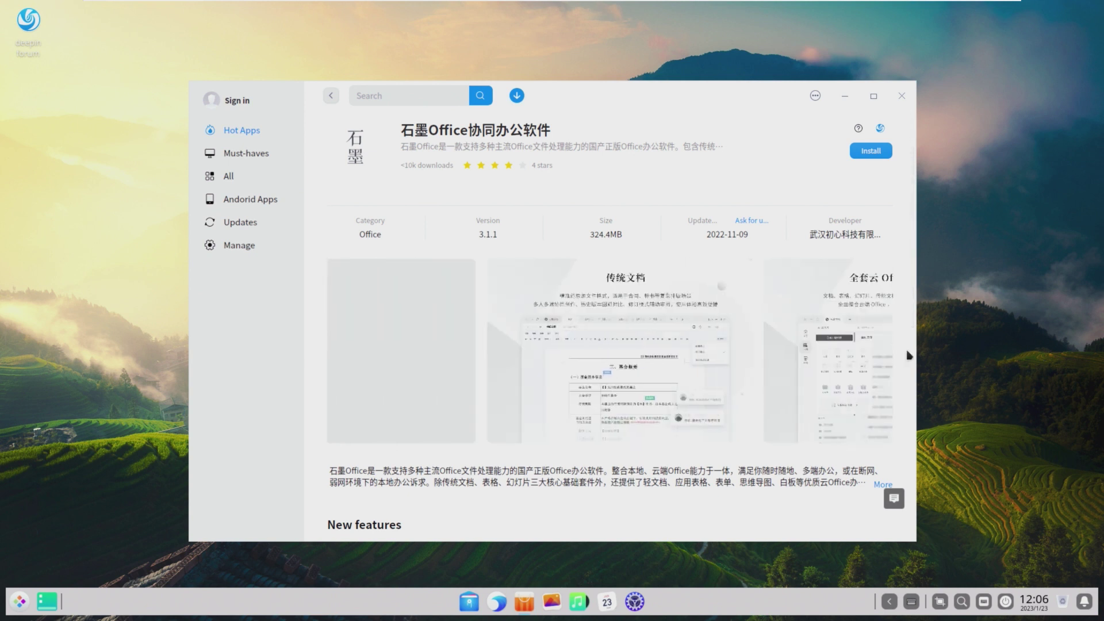
left_click(277, 202)
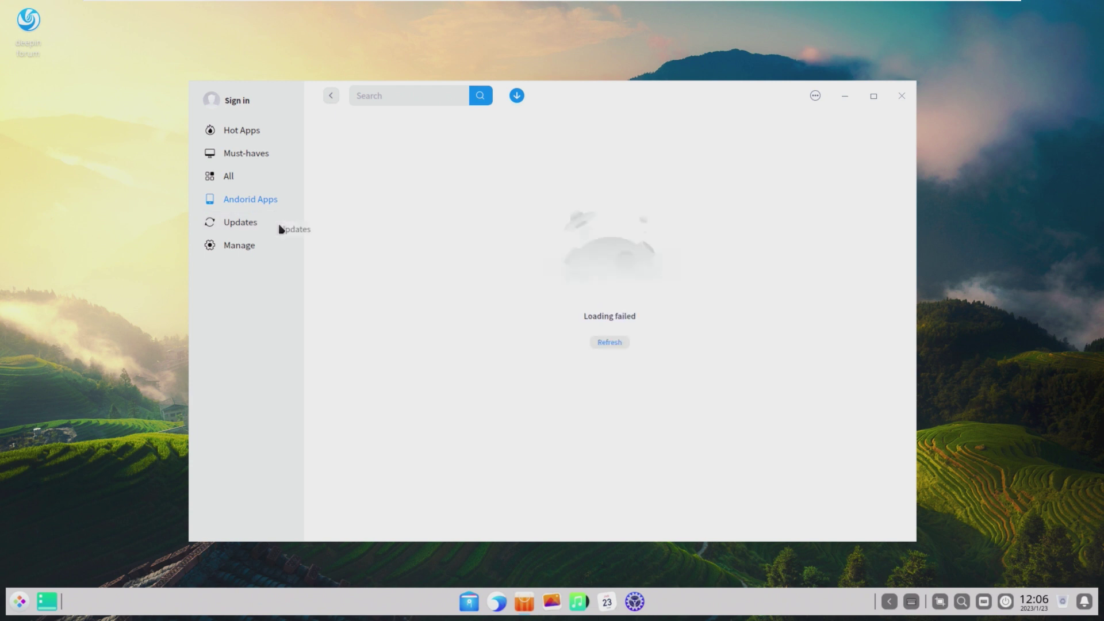
Retry the Android Apps page, then browse the Must-haves, All, Manage and Updates sections.
left_click(611, 344)
left_click(247, 153)
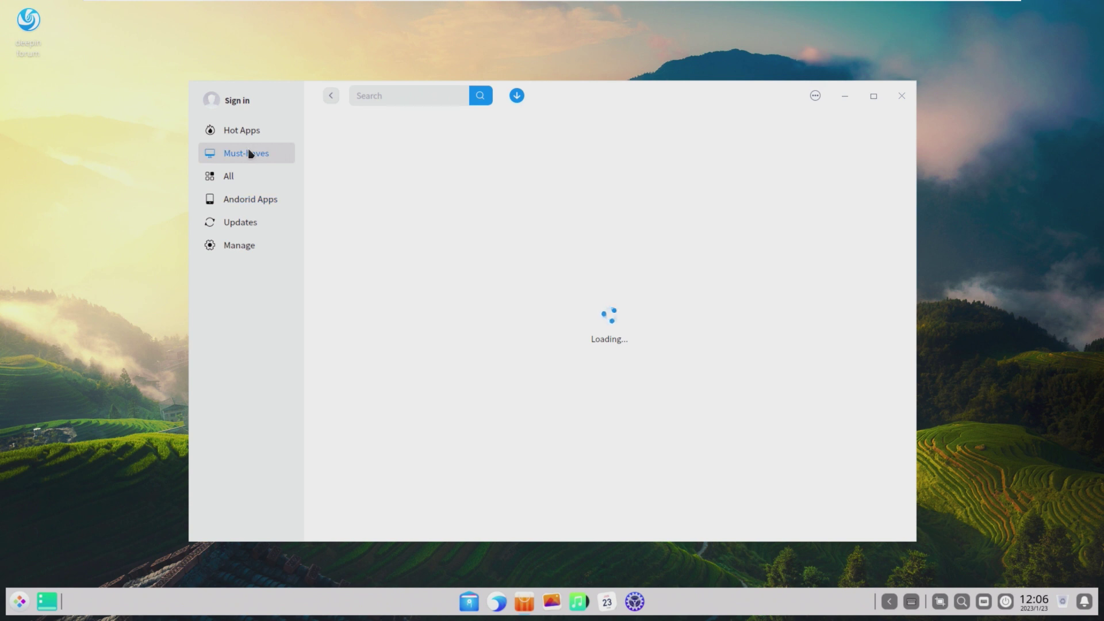
left_click(242, 176)
left_click(269, 256)
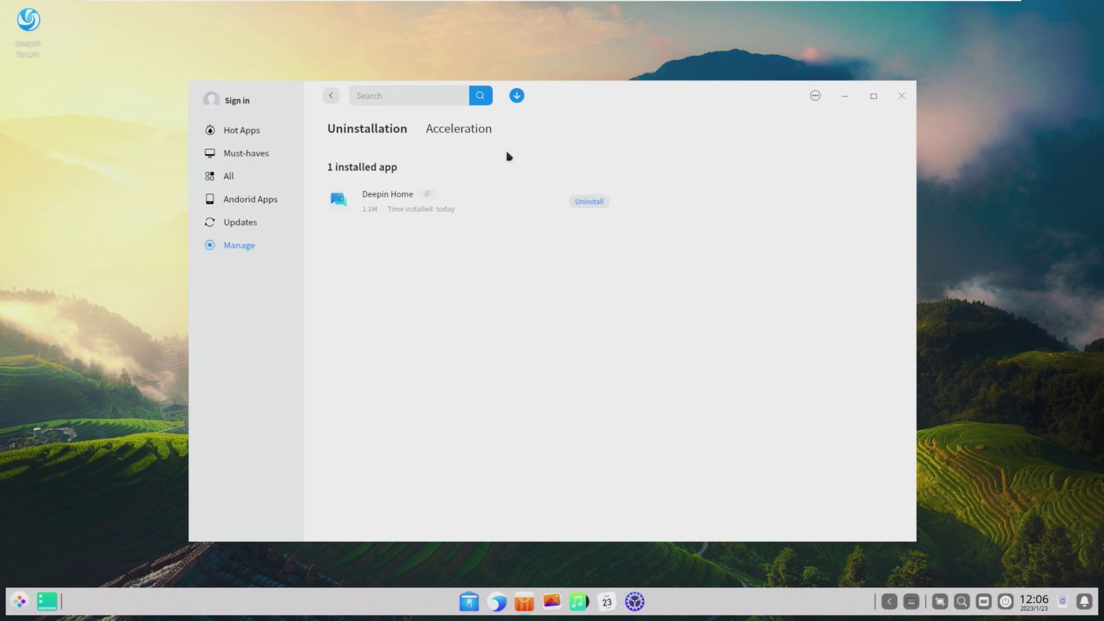
left_click(415, 200)
left_click(252, 229)
Check the App Store version 7.5.2.0007 in About, then close the store.
left_click(815, 96)
left_click(827, 173)
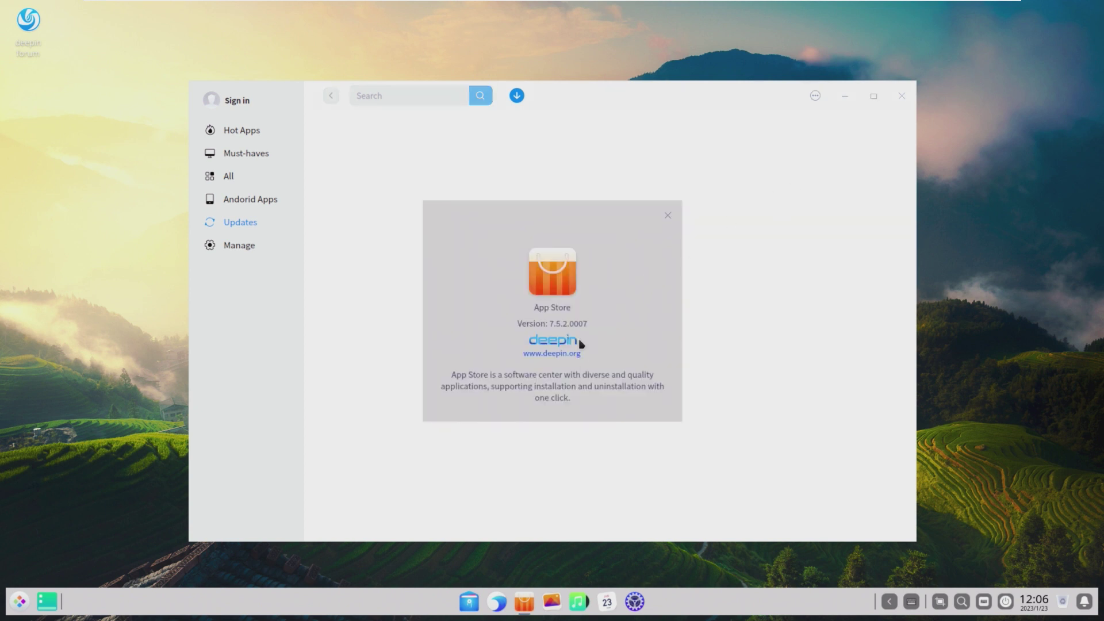
left_click(667, 215)
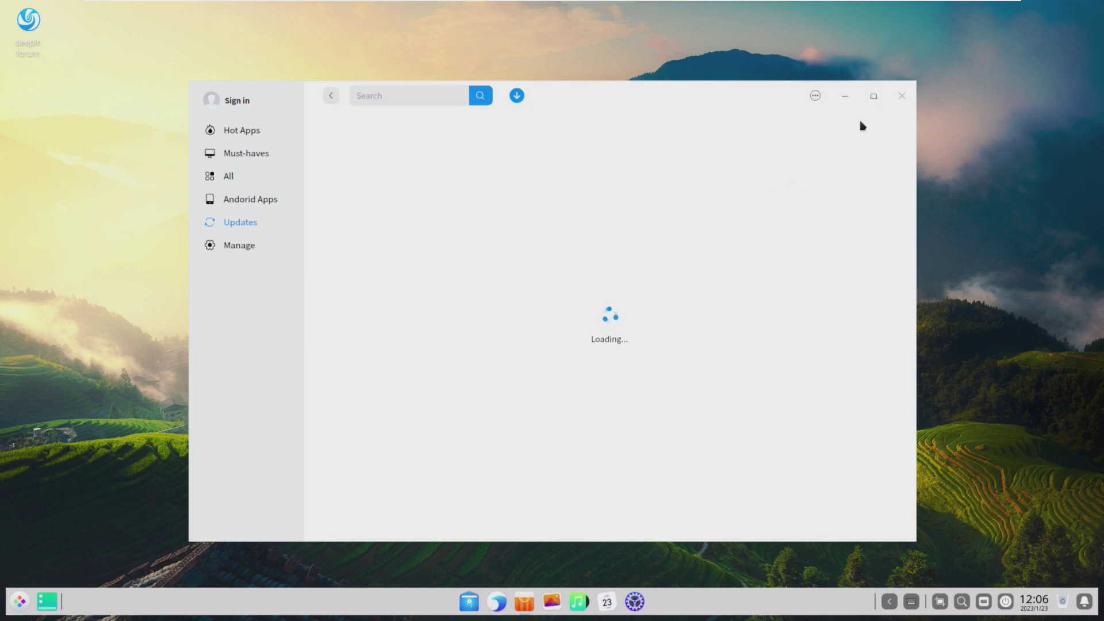
left_click(901, 96)
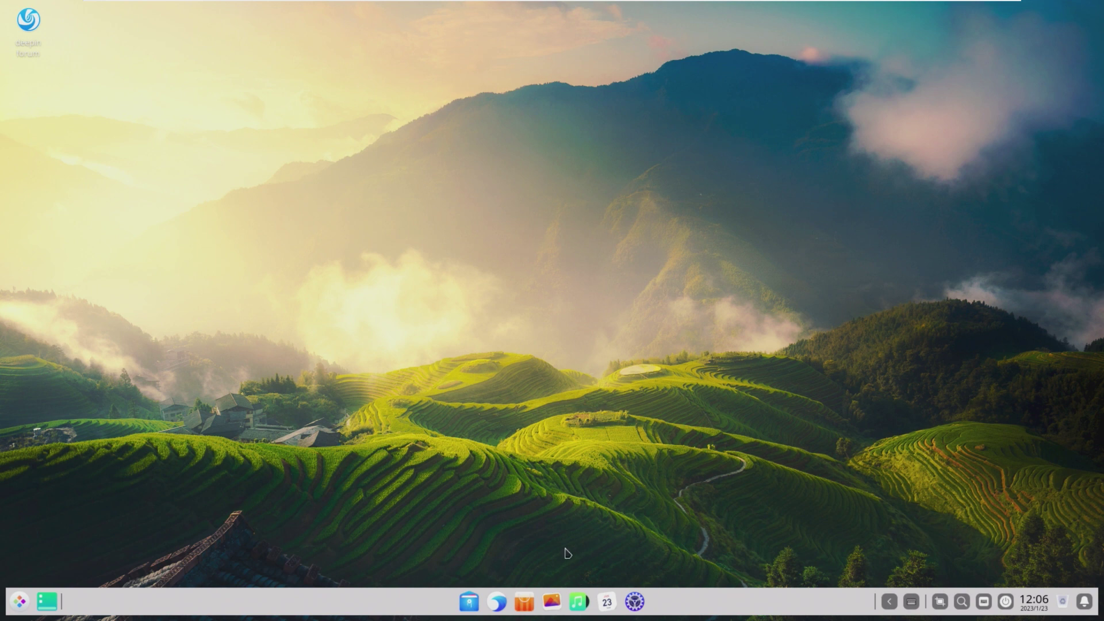
Scroll down the launcher's application list and launch Gomoku.
left_click(23, 608)
scroll(172, 414, "down", 2)
scroll(127, 505, "down", 3)
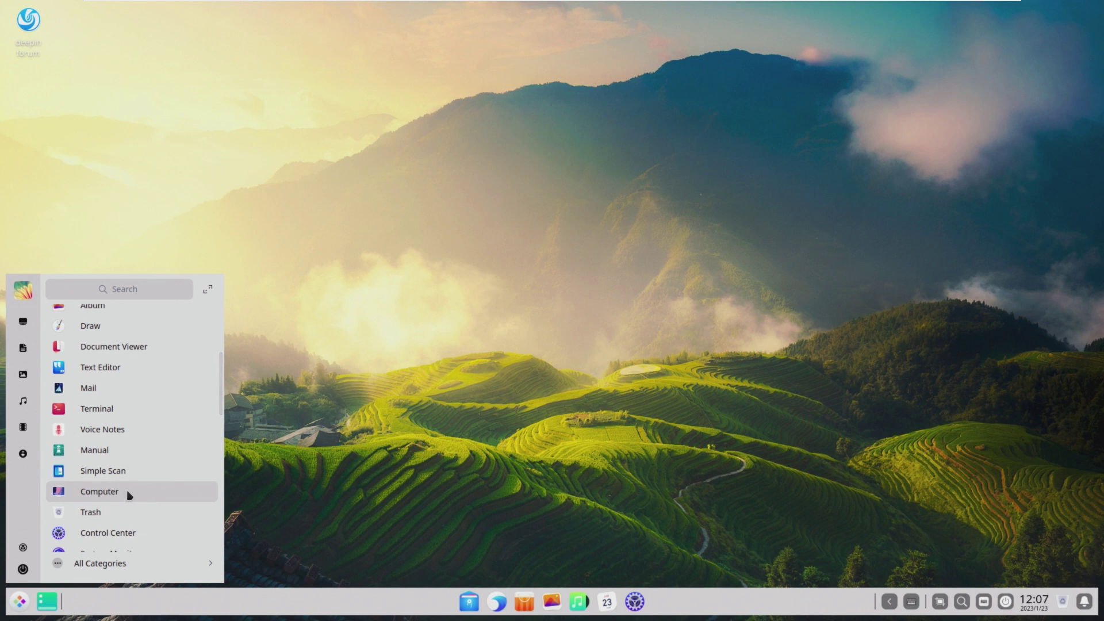
scroll(129, 494, "down", 5)
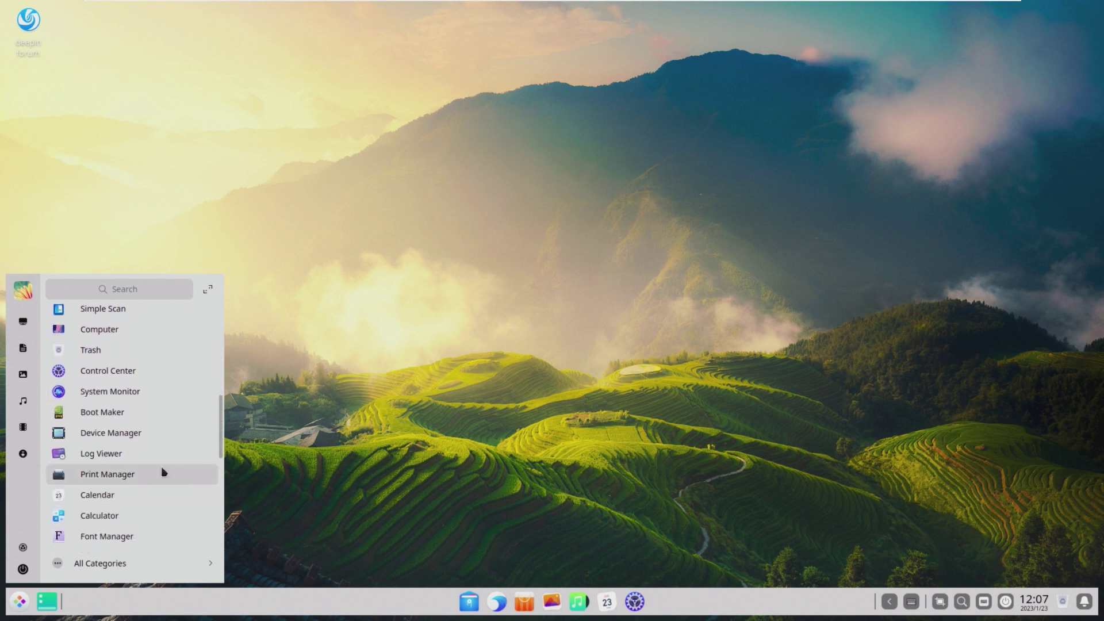
scroll(220, 437, "down", 10)
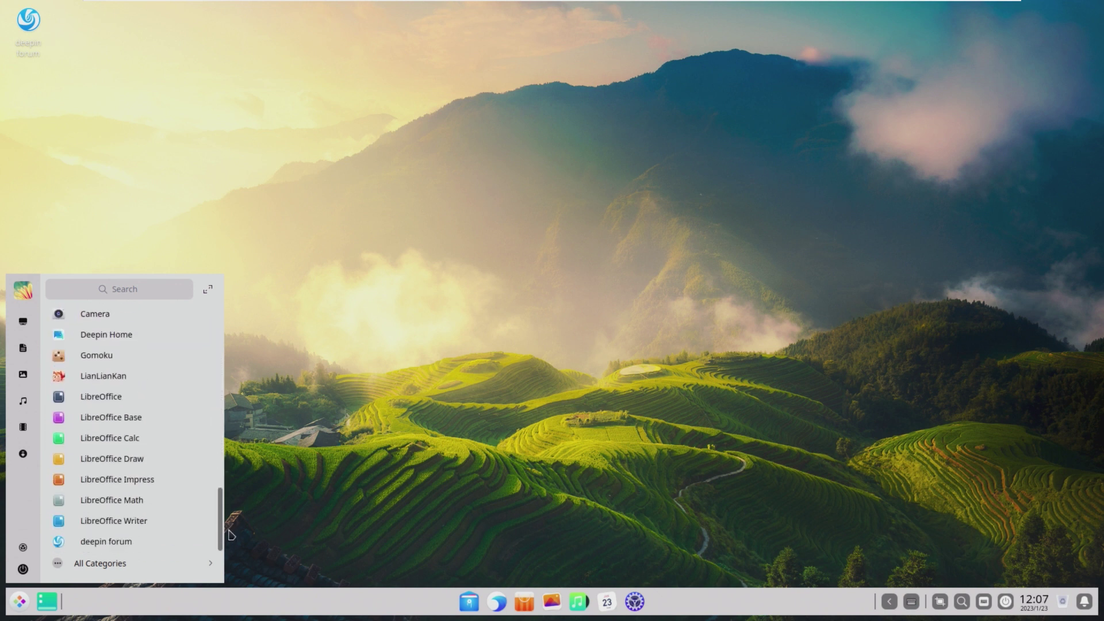
left_click(147, 362)
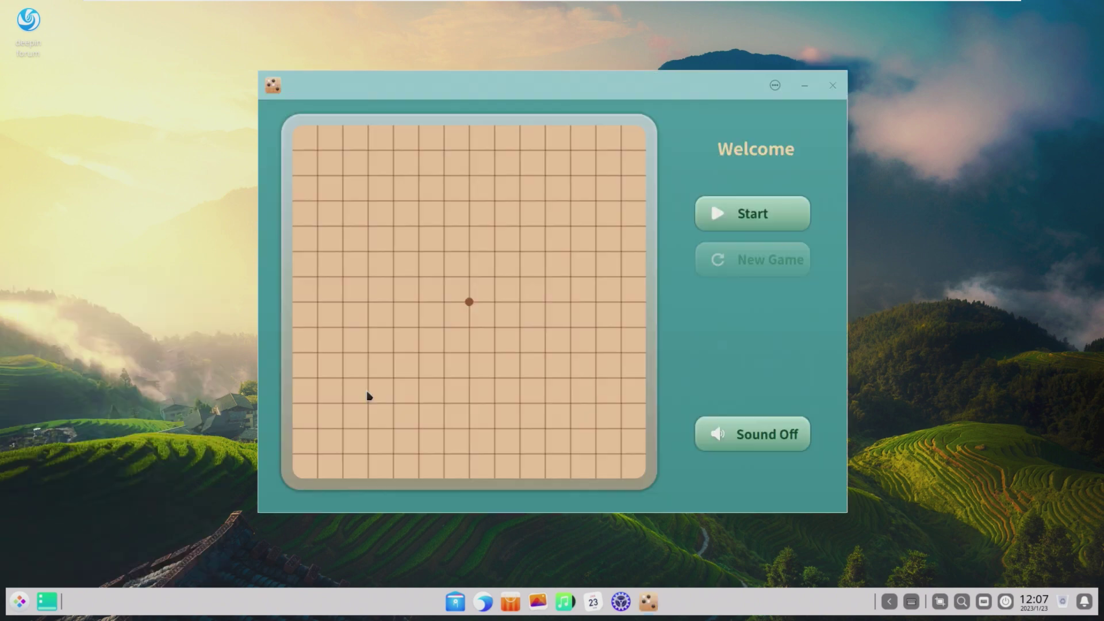
Start a game as black and place six stones until losing to the computer.
left_click(748, 213)
left_click(552, 329)
left_click(494, 302)
left_click(417, 378)
left_click(469, 175)
left_click(368, 301)
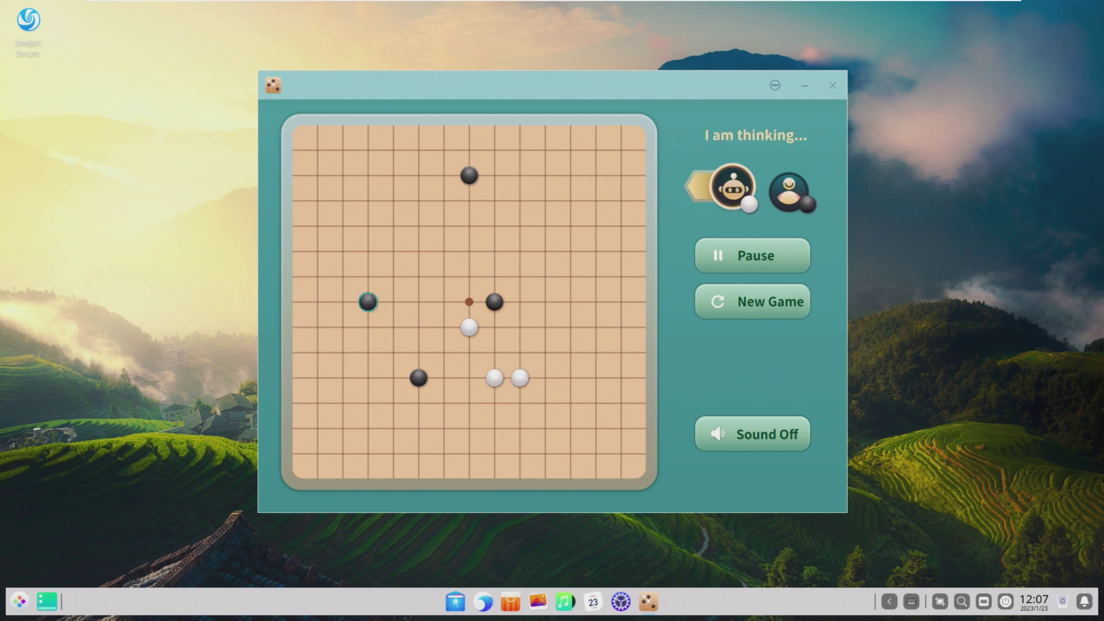
left_click(394, 201)
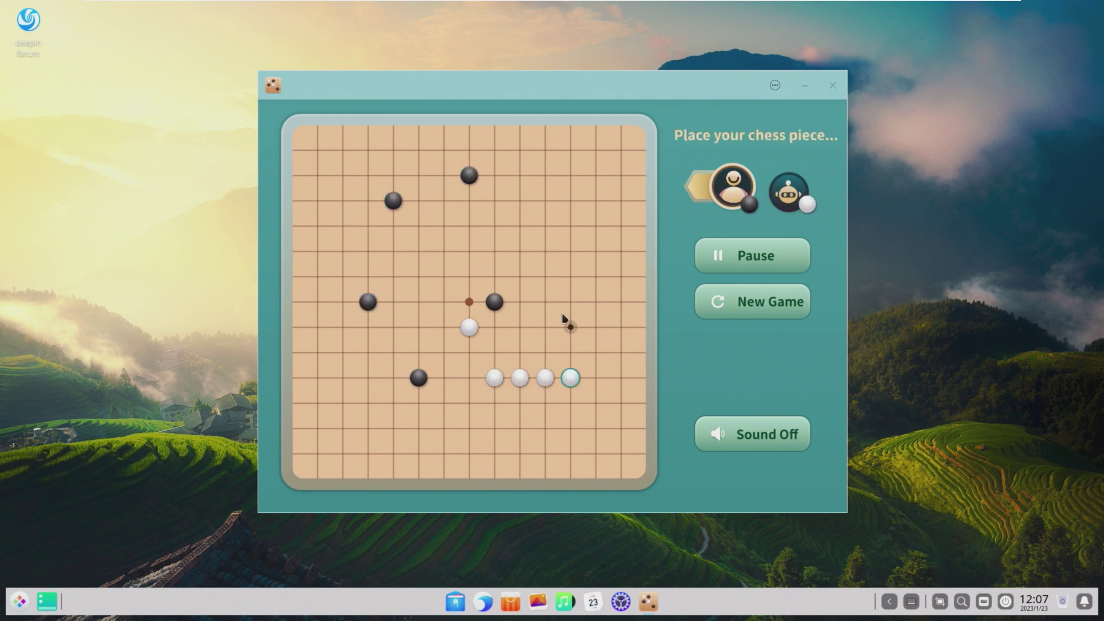
left_click(596, 377)
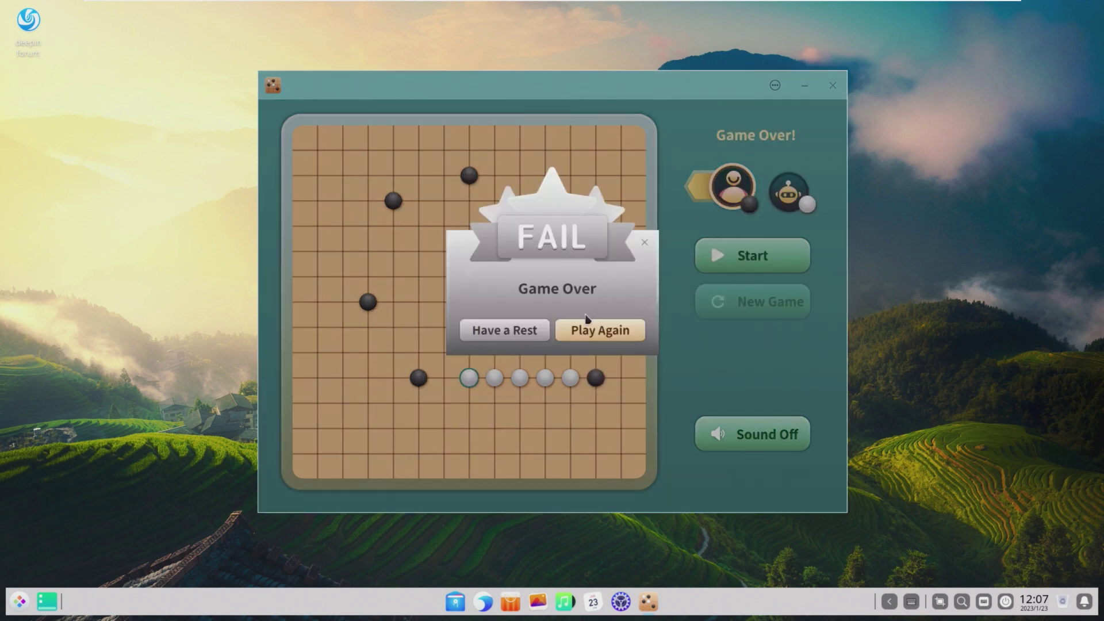
Play a second game as black, lose again, dismiss the result and close Gomoku.
left_click(571, 338)
left_click(521, 328)
left_click(469, 251)
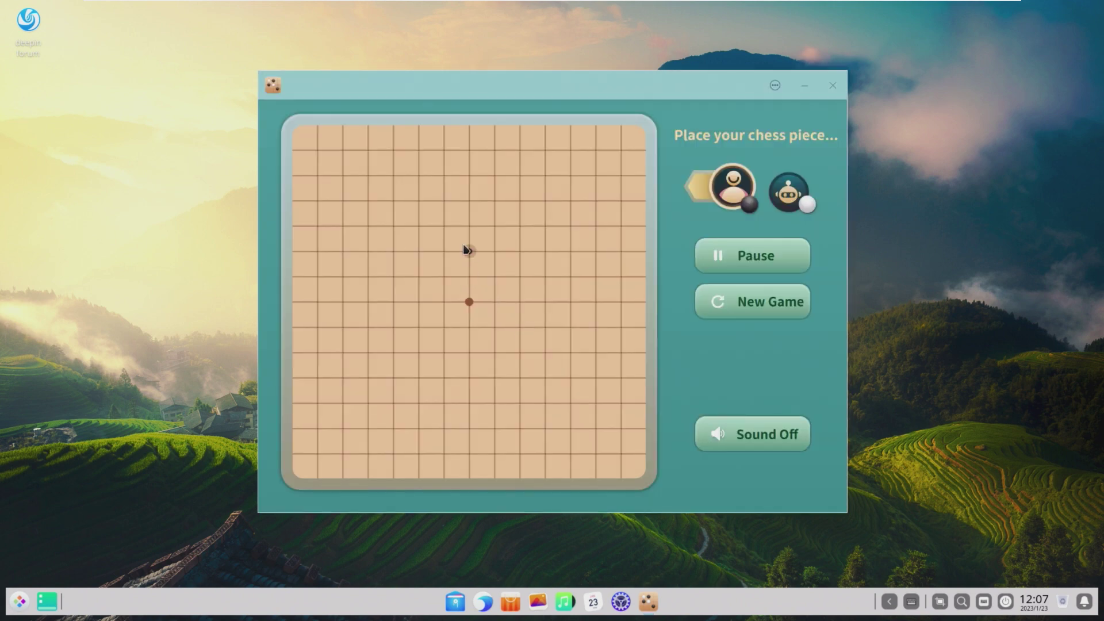
left_click(519, 200)
left_click(520, 226)
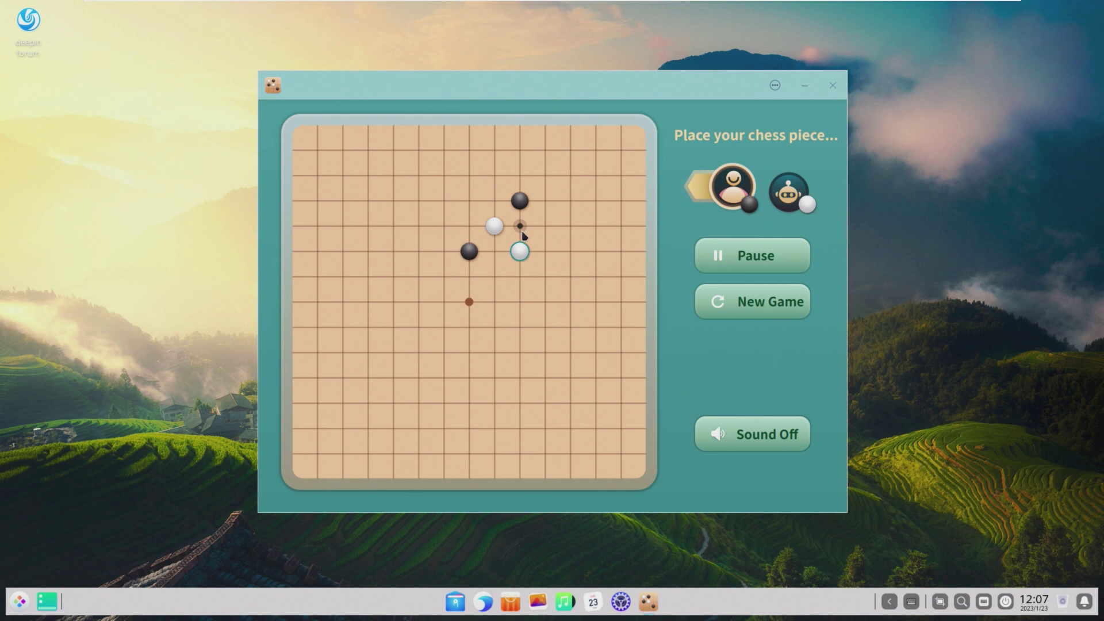
left_click(446, 178)
left_click(571, 302)
left_click(469, 276)
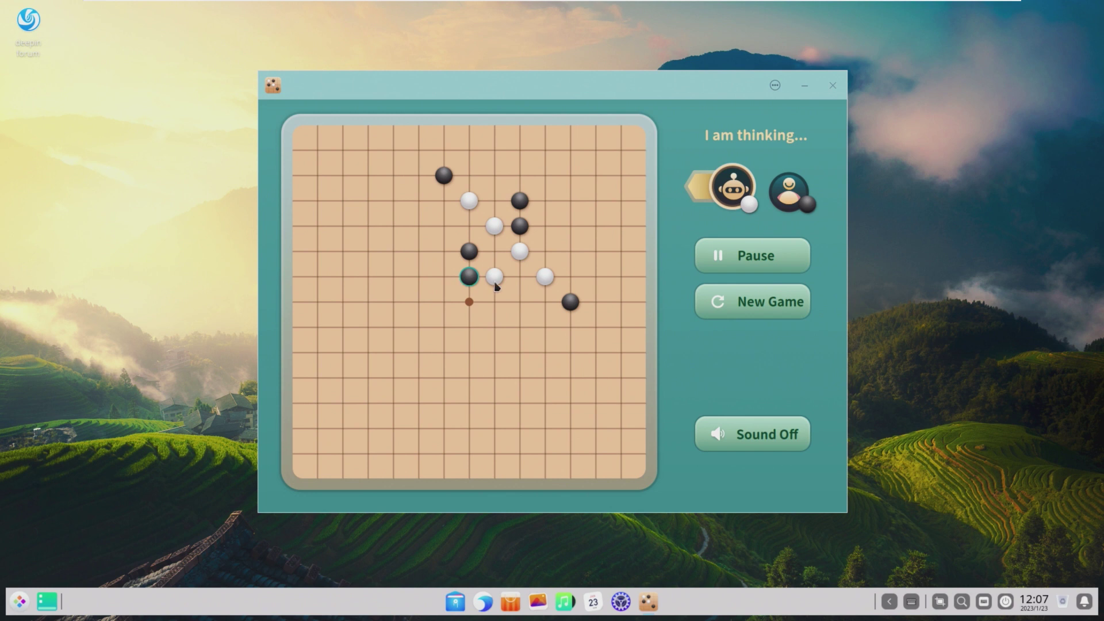
left_click(472, 232)
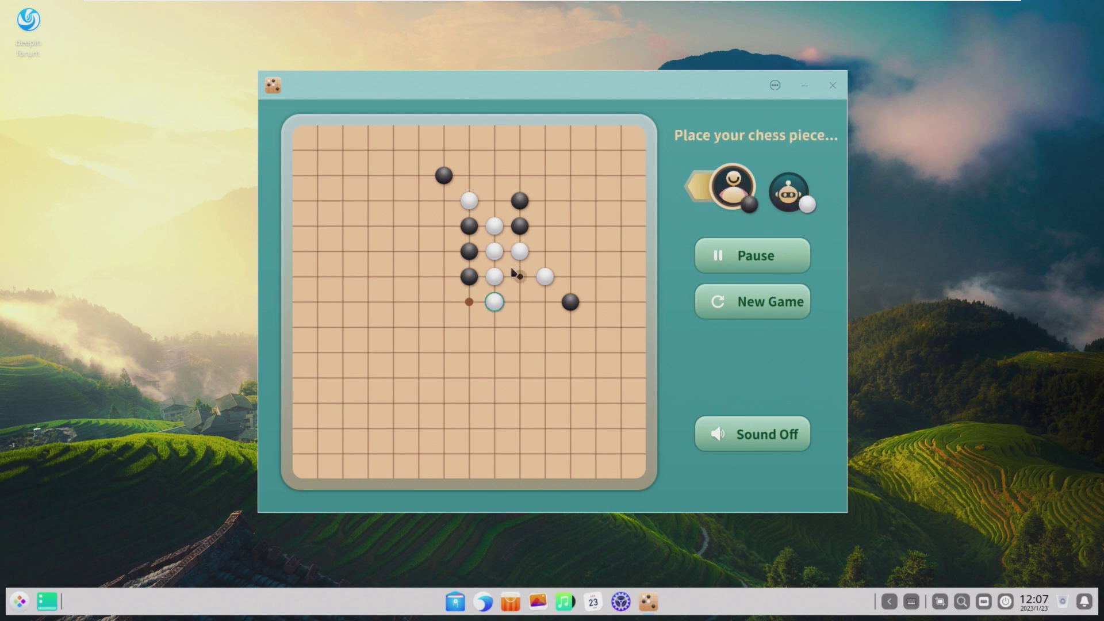
left_click(494, 331)
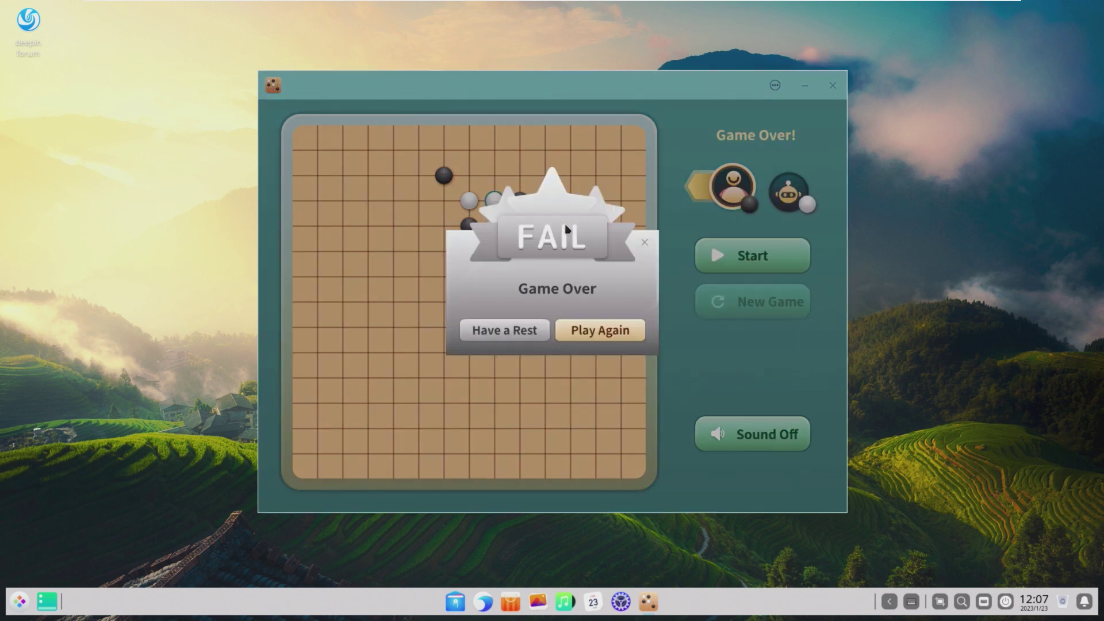
left_click(524, 328)
left_click(831, 88)
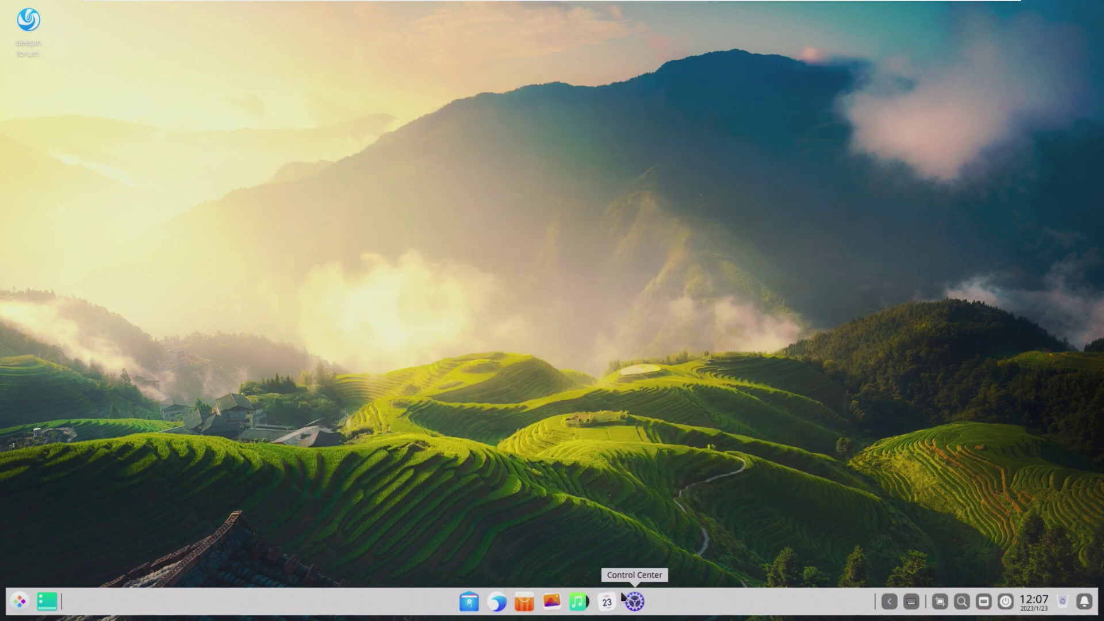
left_click_drag(666, 470, 745, 508)
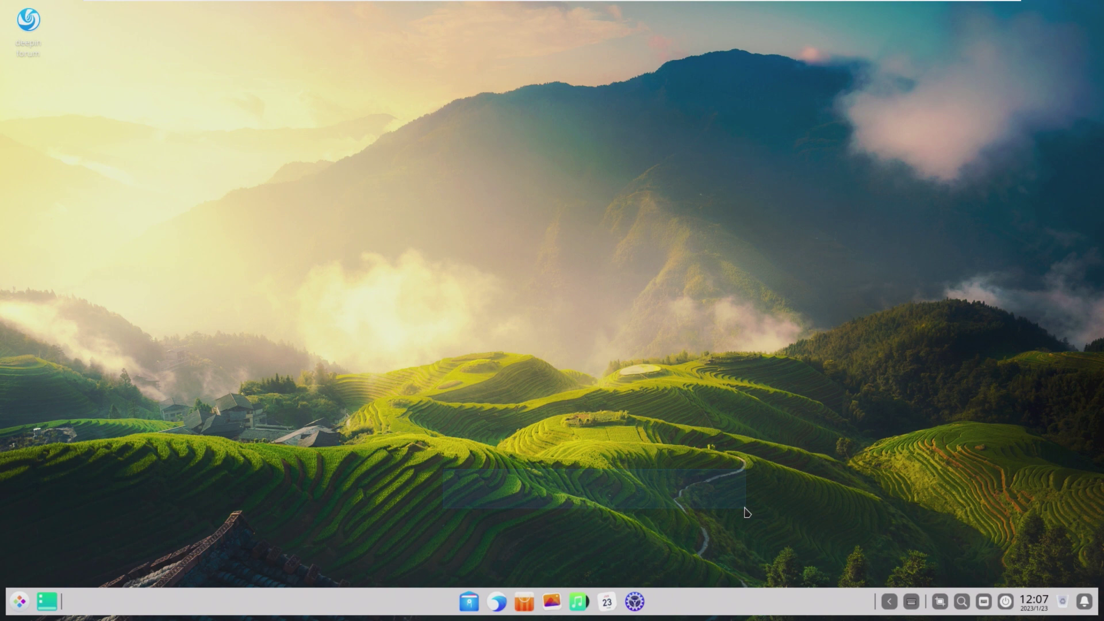
left_click_drag(746, 512, 745, 510)
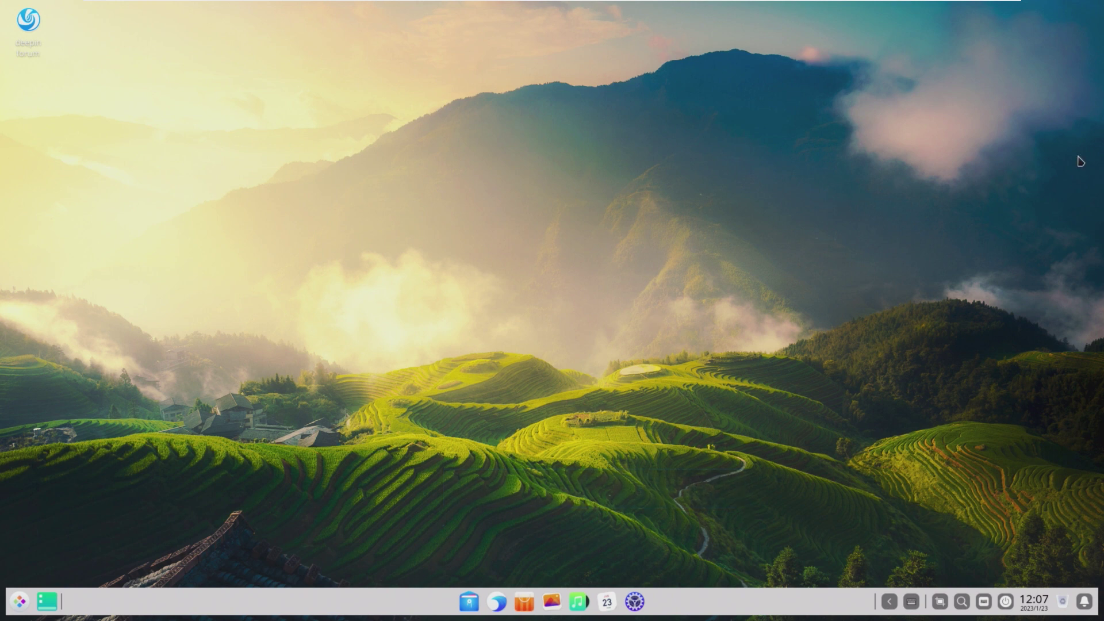